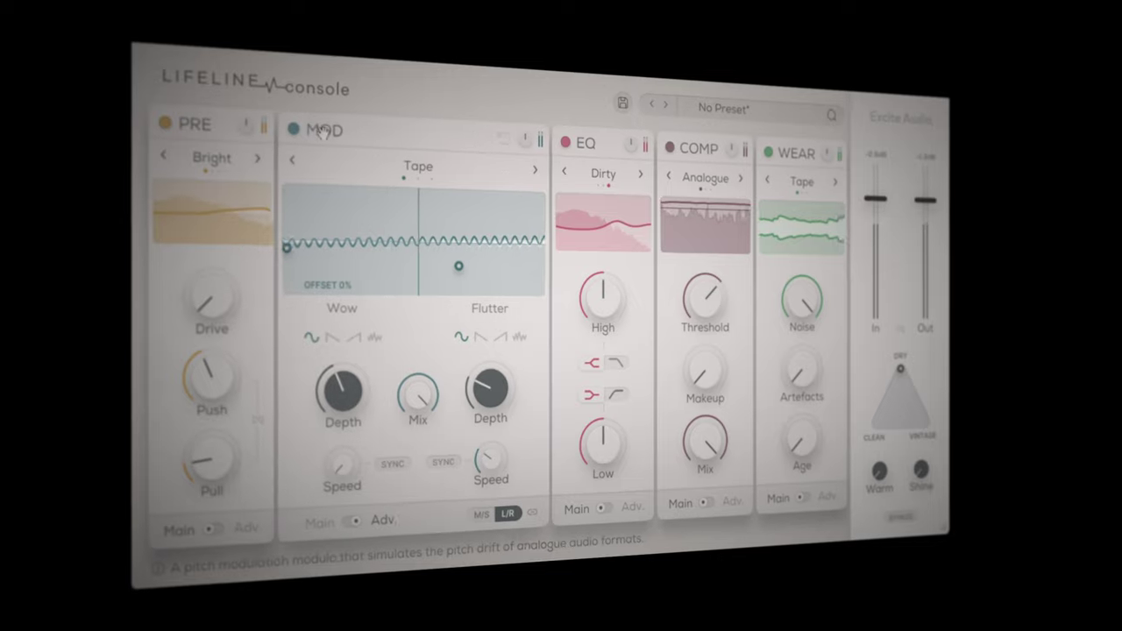
Step: Move the WEAR and EQ modules so the chain runs PRE, EQ, COMP, MOD, WEAR
drag(796, 153, 688, 143)
drag(589, 134, 754, 127)
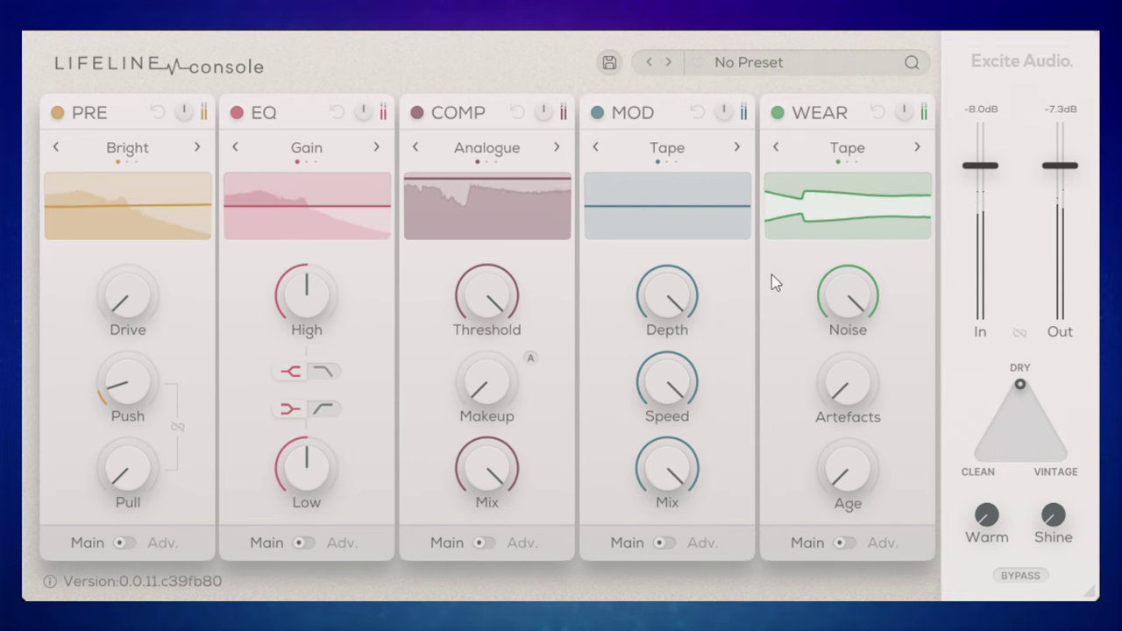
Step: Bring up the information readouts for the Depth and Drive knobs
mouse_move(673, 283)
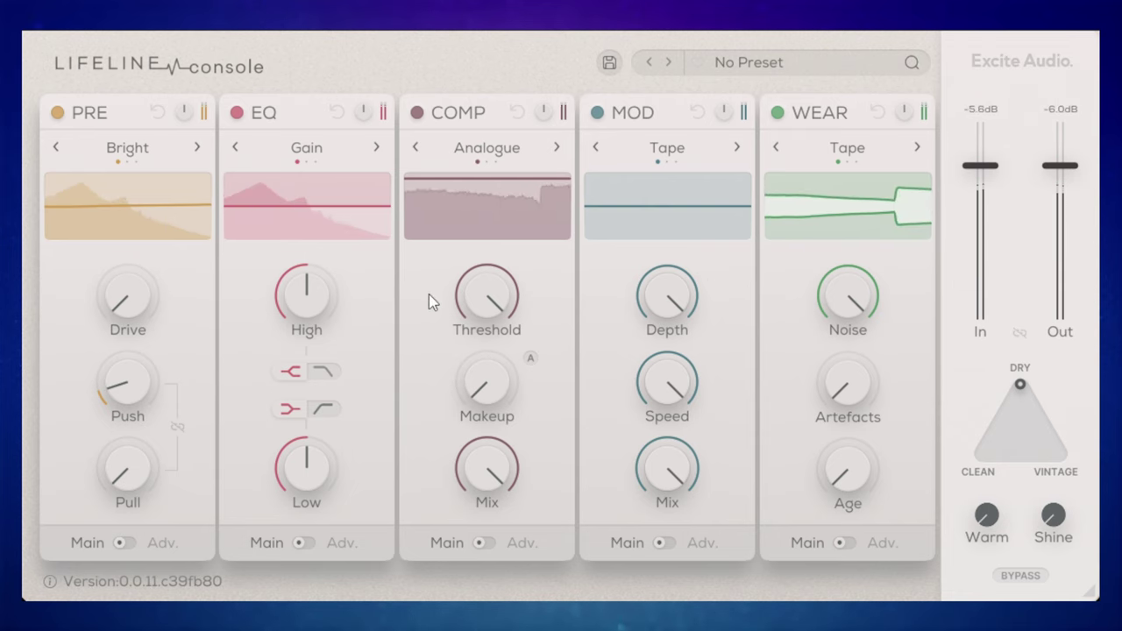
mouse_move(146, 286)
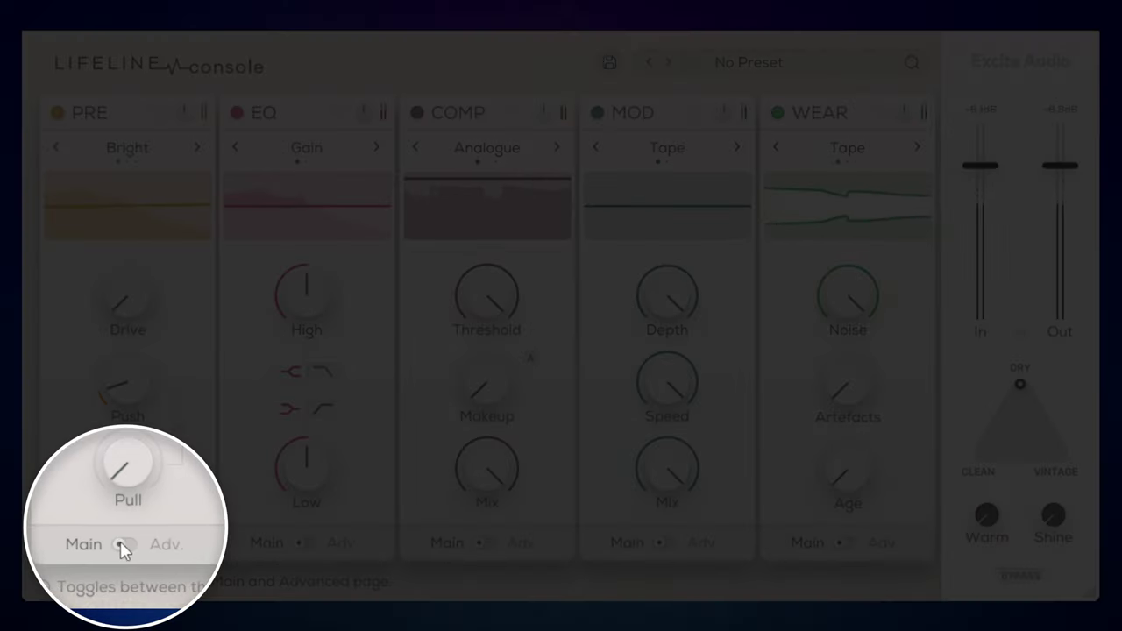
Step: Switch PRE to its advanced page and raise Push to about 44% on the curve display
click(121, 543)
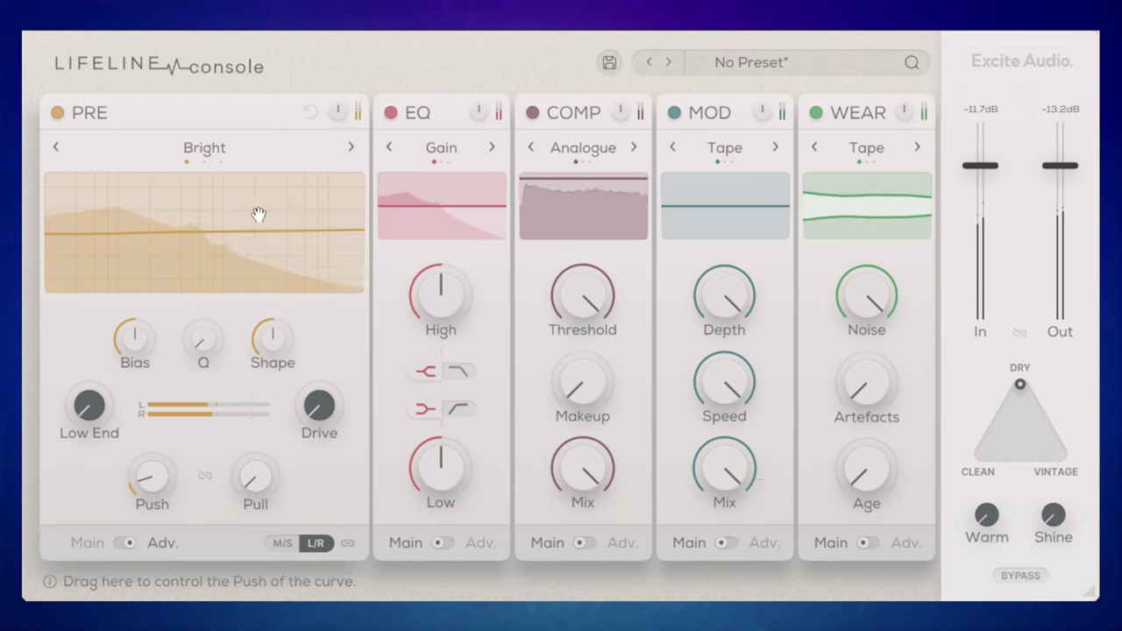
drag(296, 230, 300, 81)
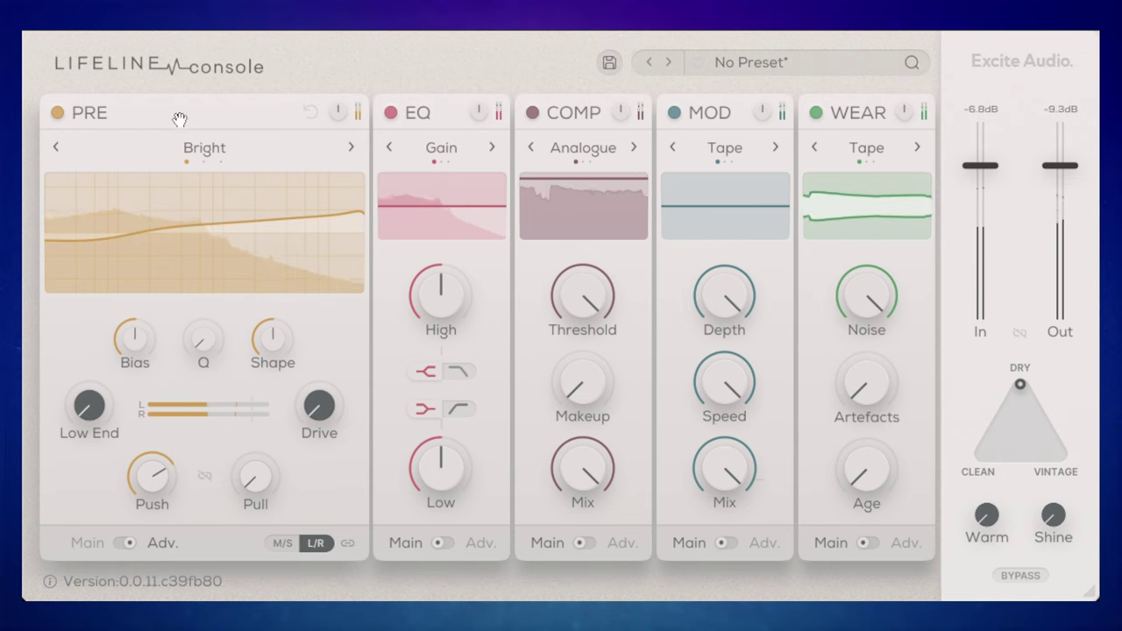
Step: Move PRE after MOD and switch COMP and MOD to their advanced pages
drag(210, 108, 673, 111)
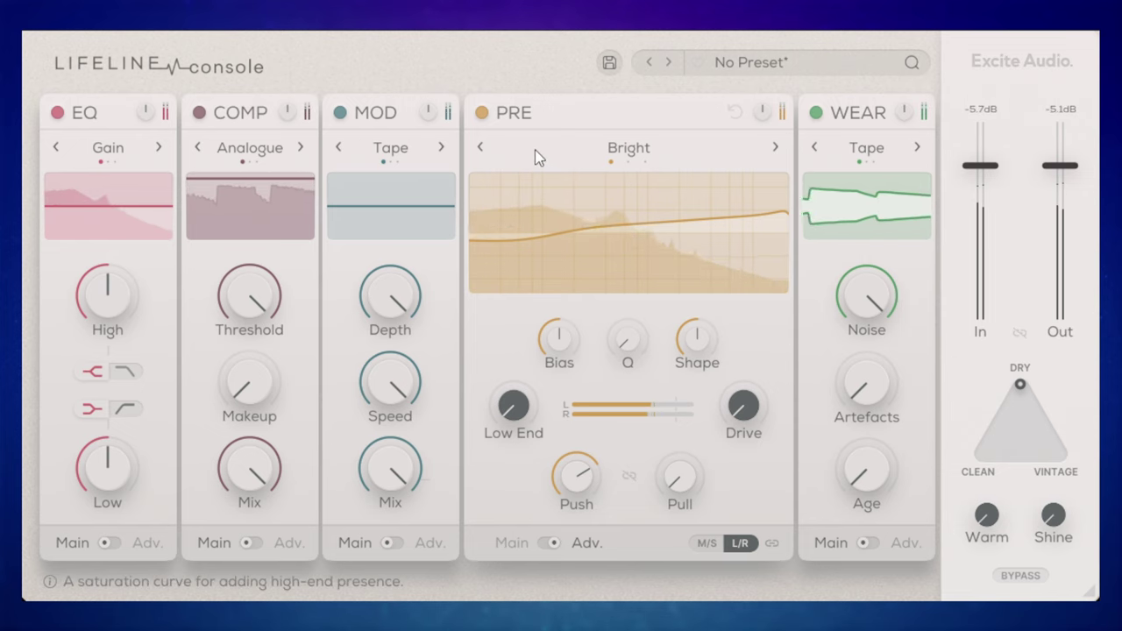
click(249, 543)
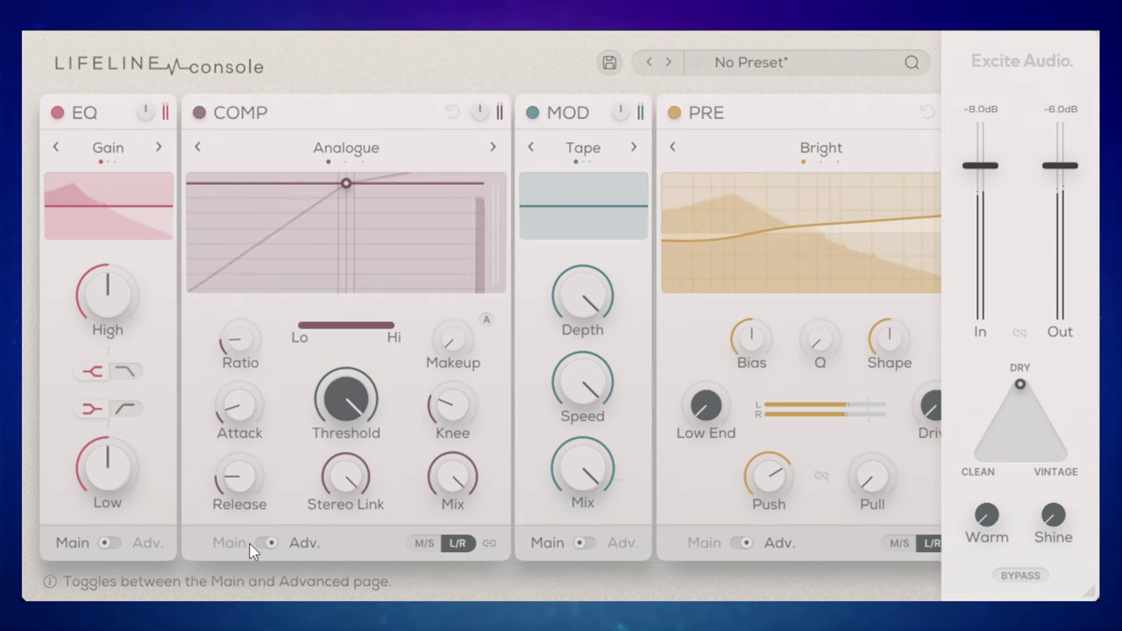
click(583, 541)
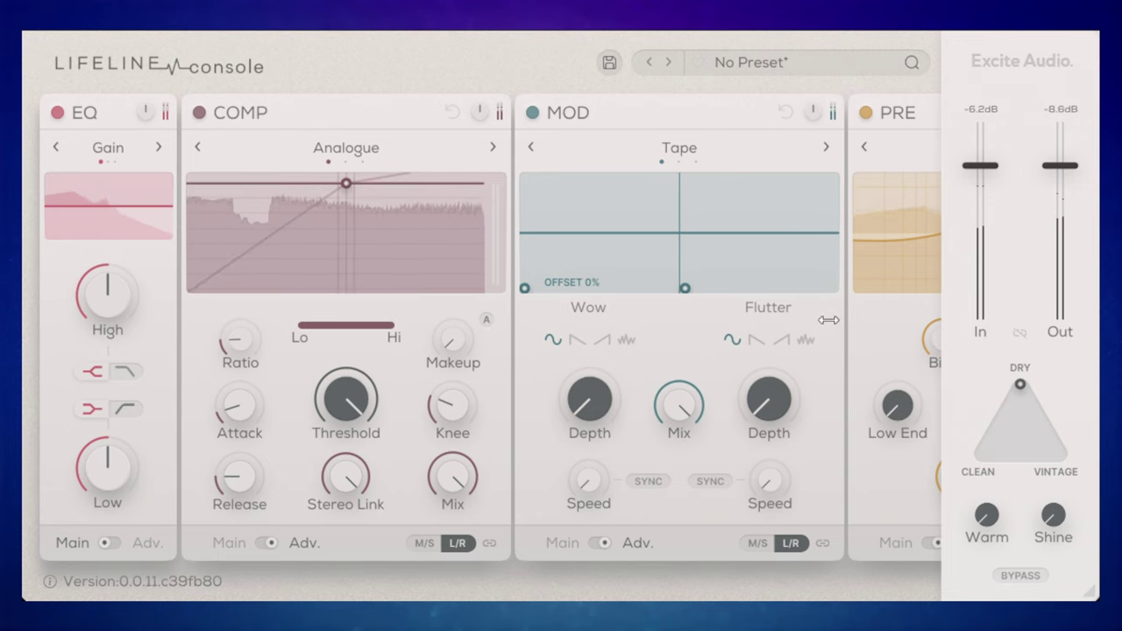
drag(829, 320, 747, 306)
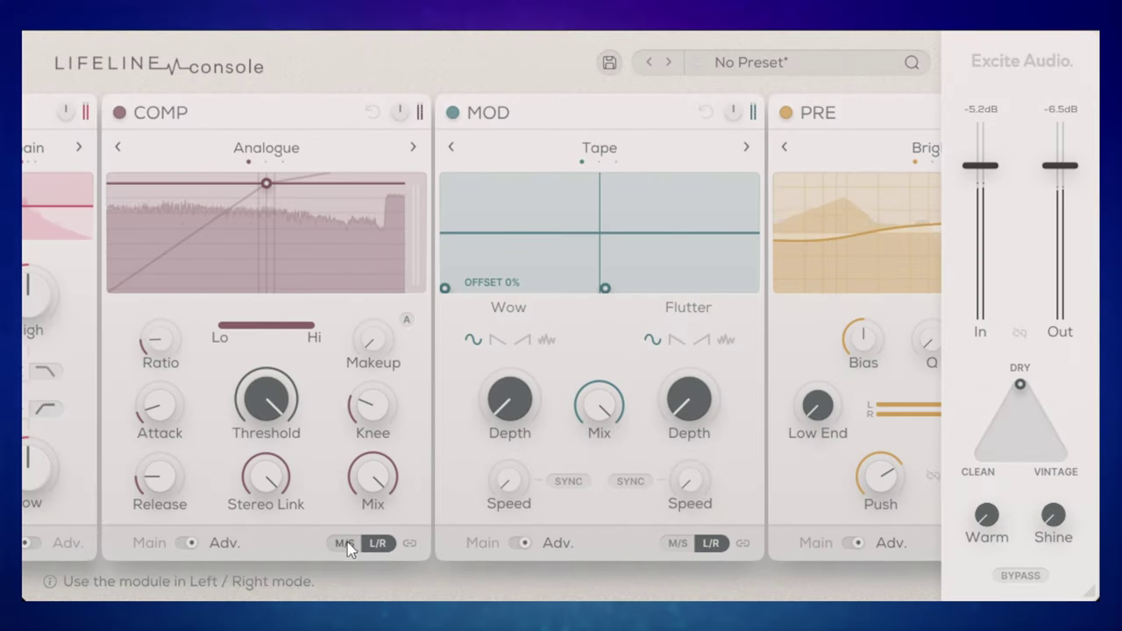
Step: Try COMP in M/S and L/R modes, then unlink its channels and toggle L/R editing
click(346, 543)
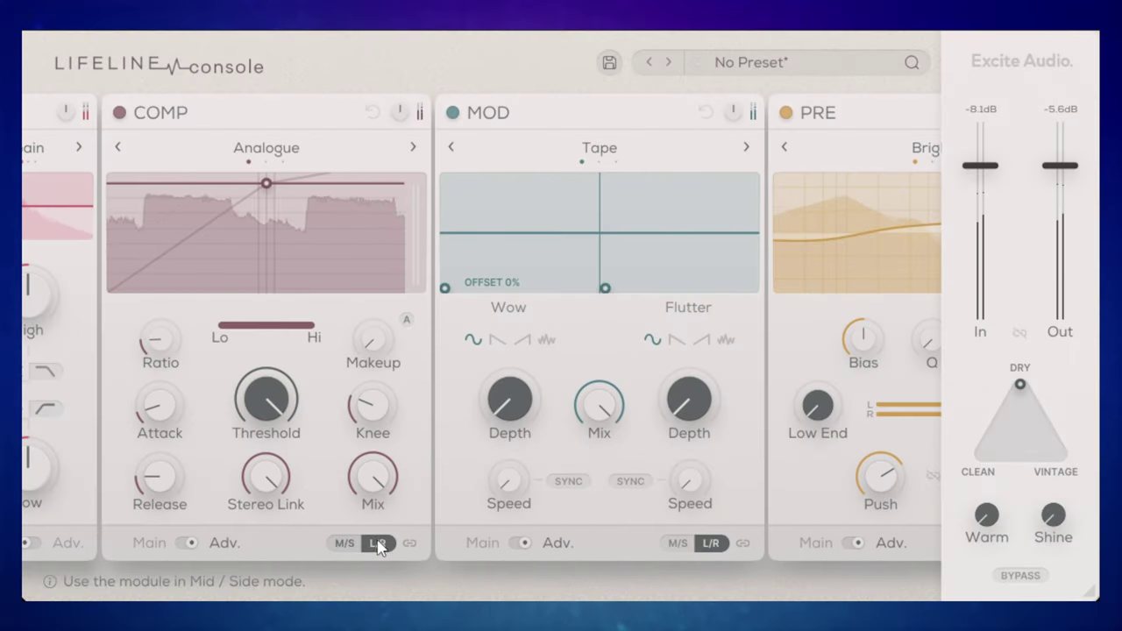
click(379, 544)
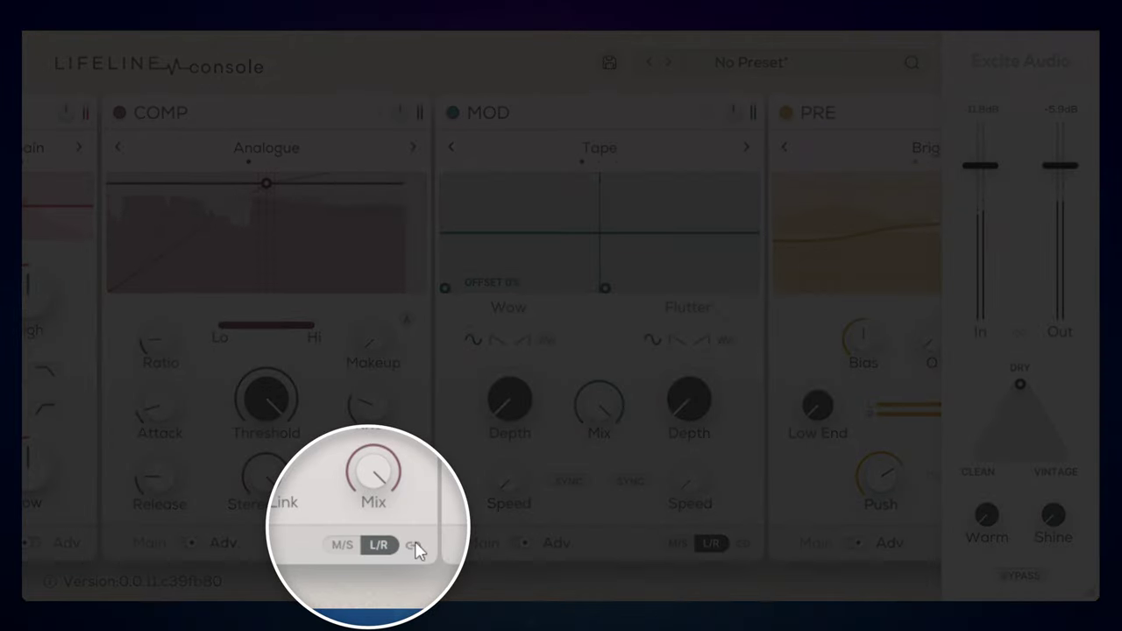
click(413, 545)
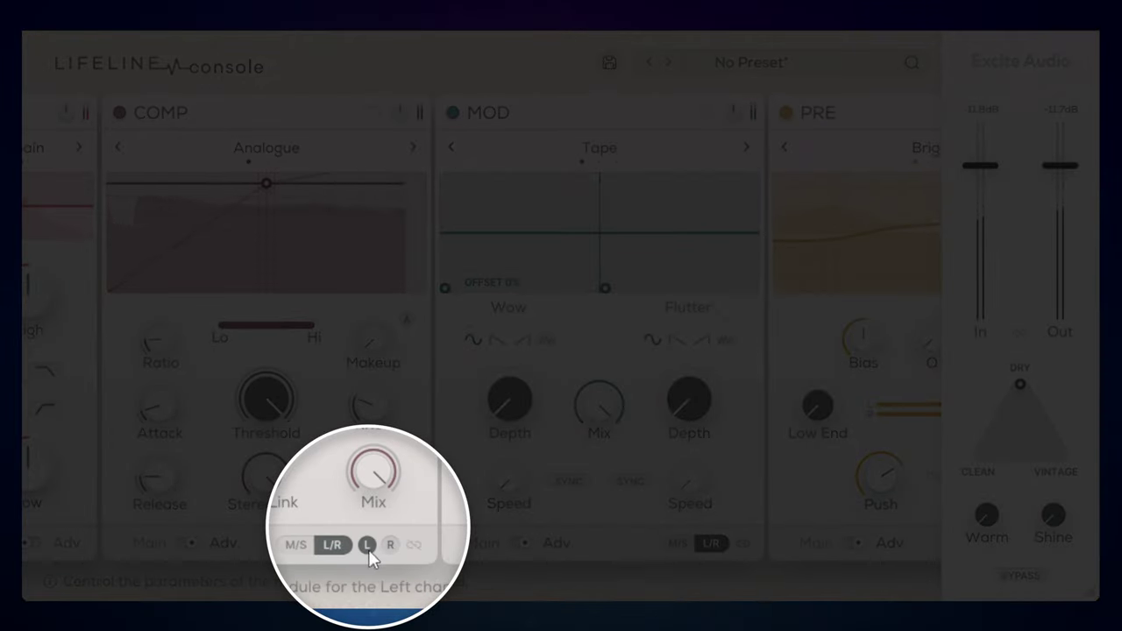
click(391, 544)
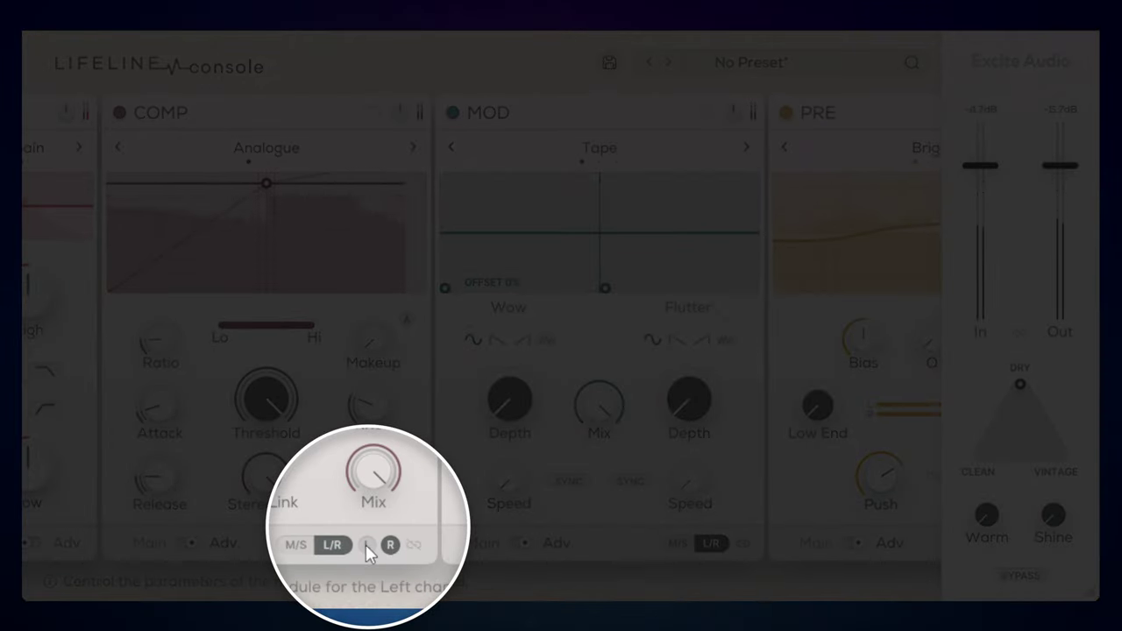
click(366, 545)
click(388, 544)
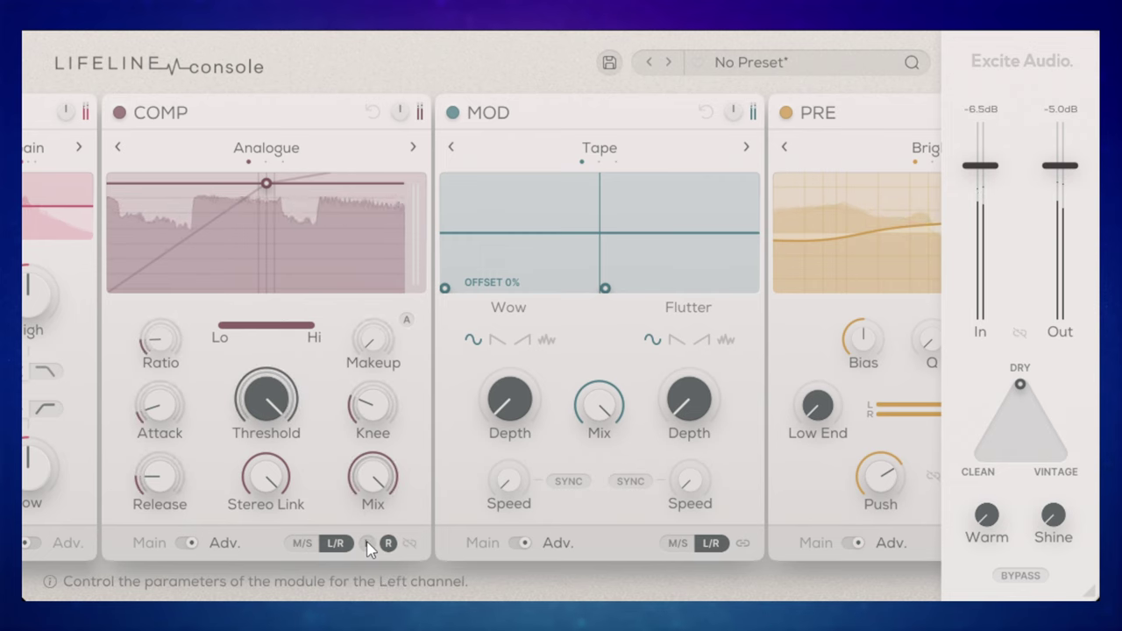
click(368, 544)
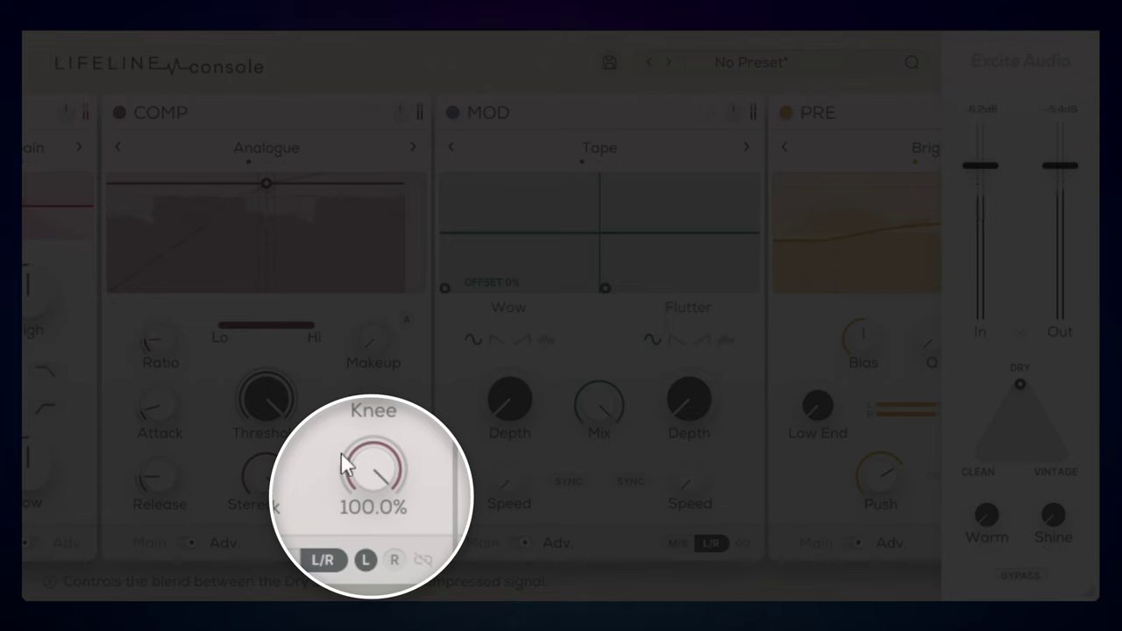
Step: Set the linked COMP Mix to about 90%, then unlink: left Mix 62%, right about 55%
click(425, 560)
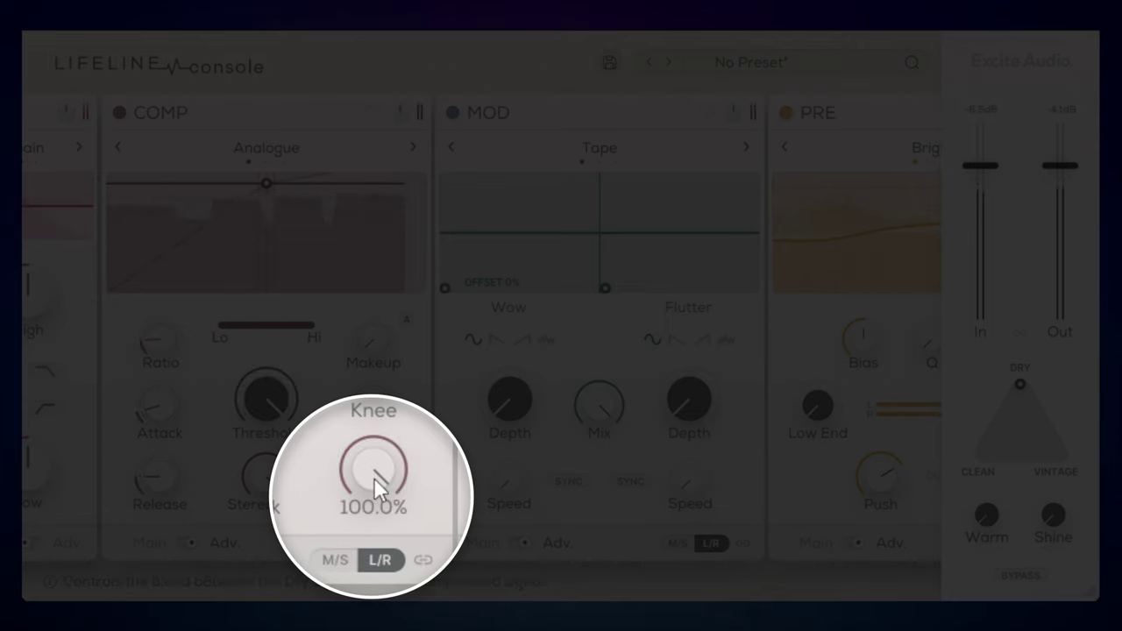
drag(383, 578, 375, 507)
click(425, 561)
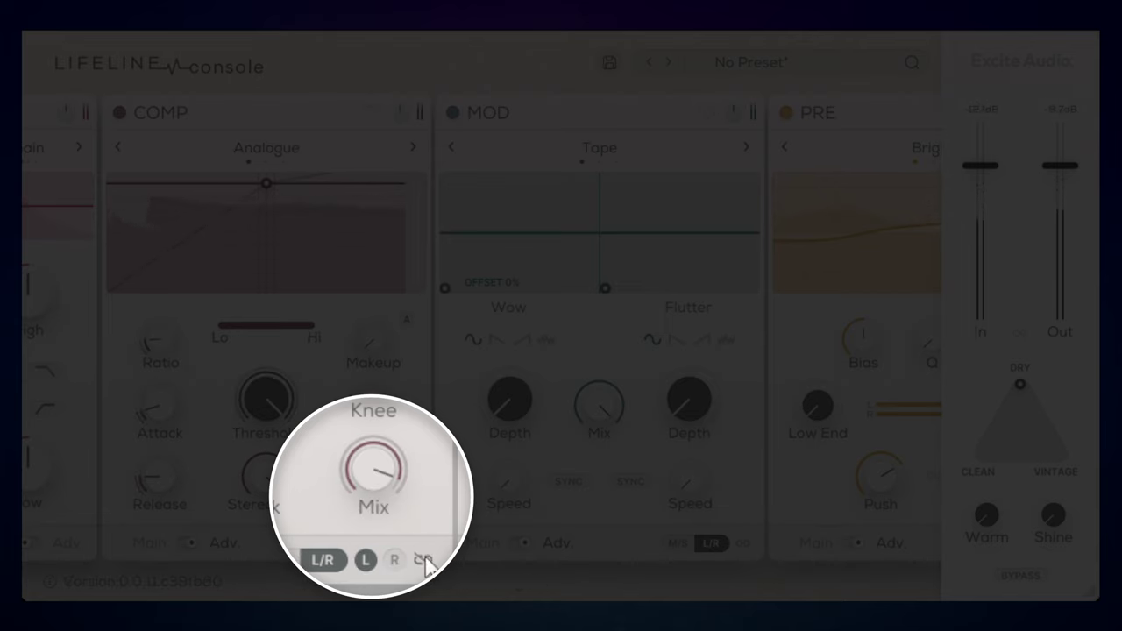
drag(375, 466, 385, 553)
click(395, 559)
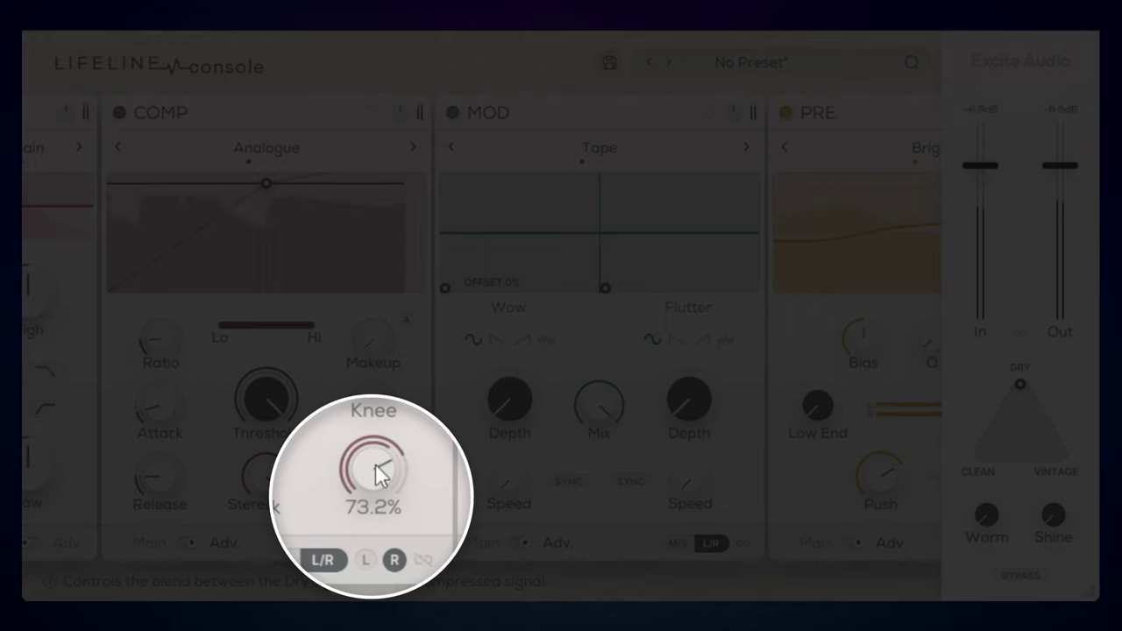
drag(376, 466, 389, 567)
mouse_move(386, 495)
mouse_down()
mouse_move(381, 466)
mouse_move(384, 524)
mouse_move(386, 474)
mouse_up()
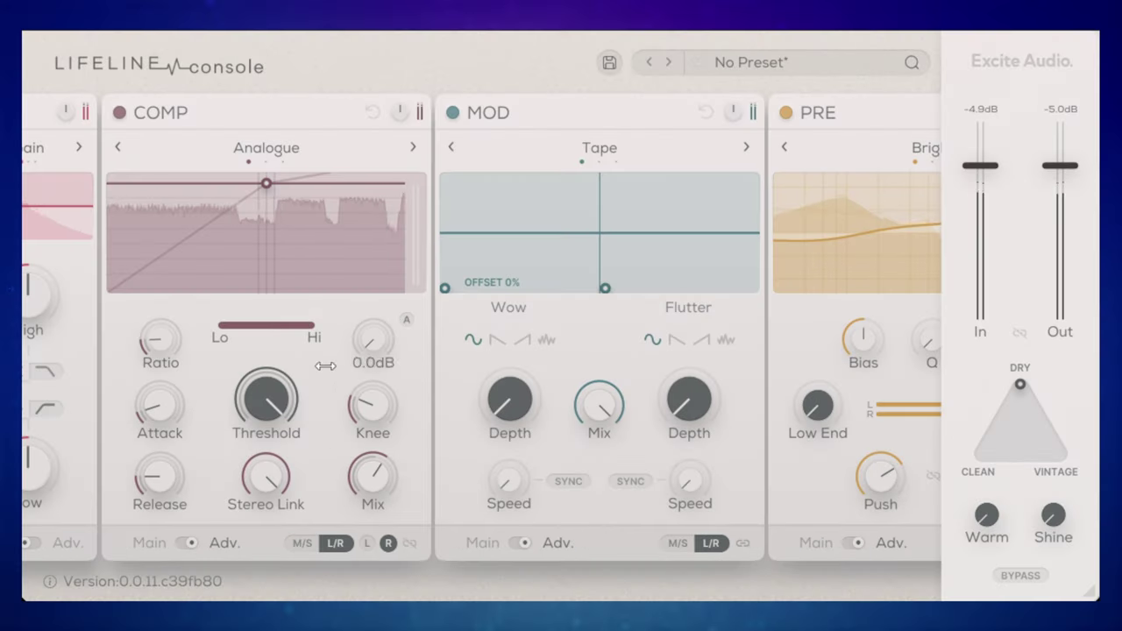
Step: Turn the PRE Push knob up to about 86%
mouse_move(349, 384)
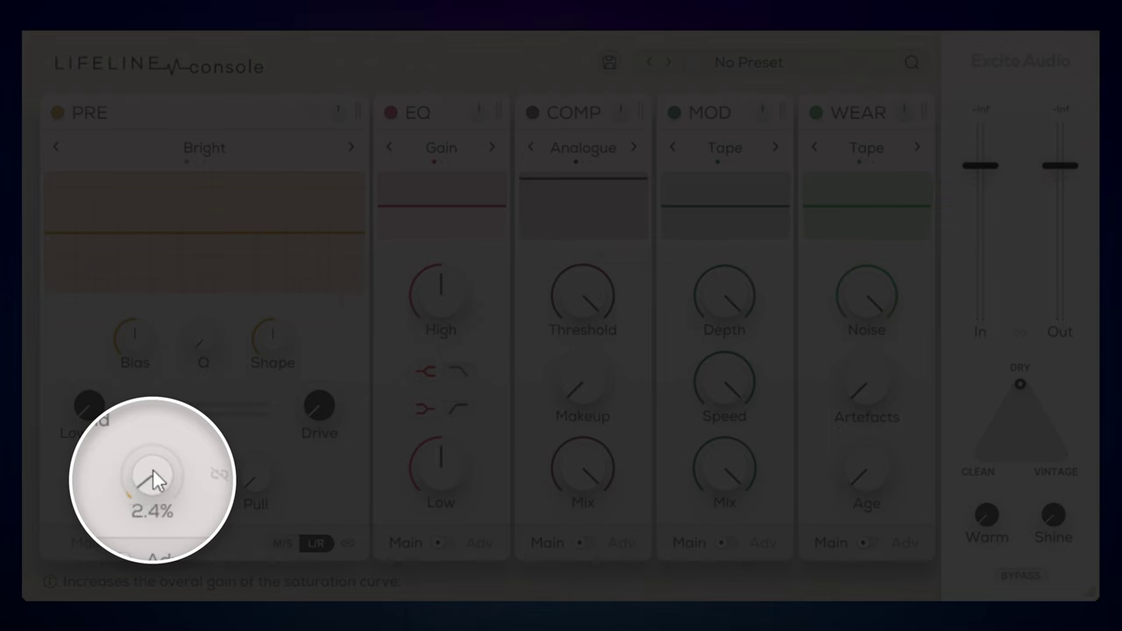
drag(151, 429, 158, 206)
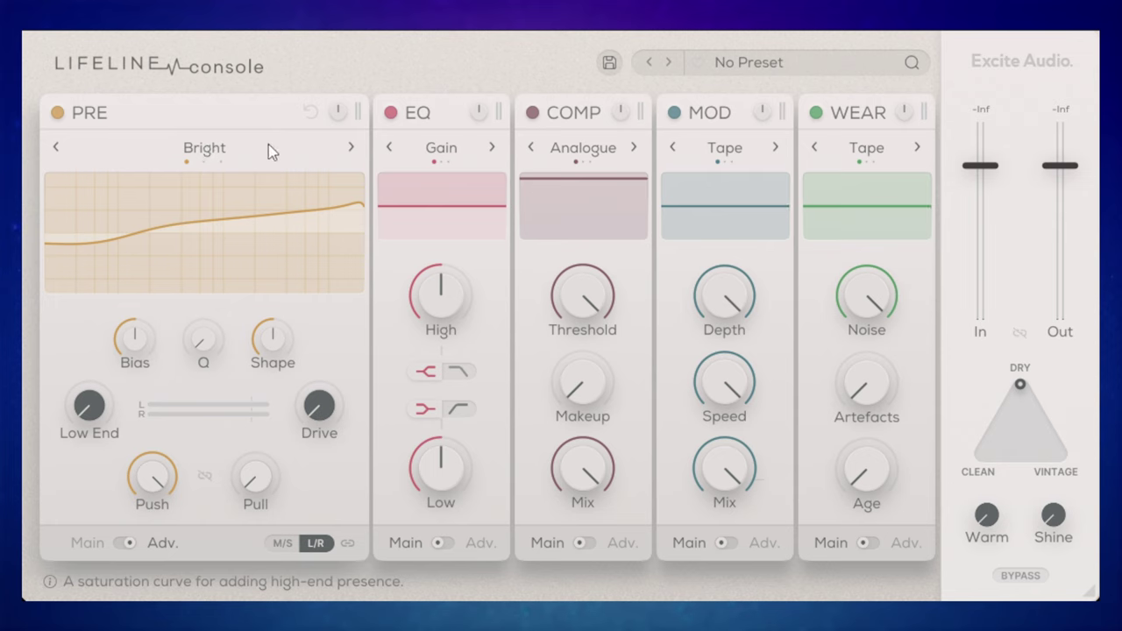
Step: Sweep PRE Push through 0%, full, about 66% and about 18%, then select Bright mode
drag(152, 476, 160, 518)
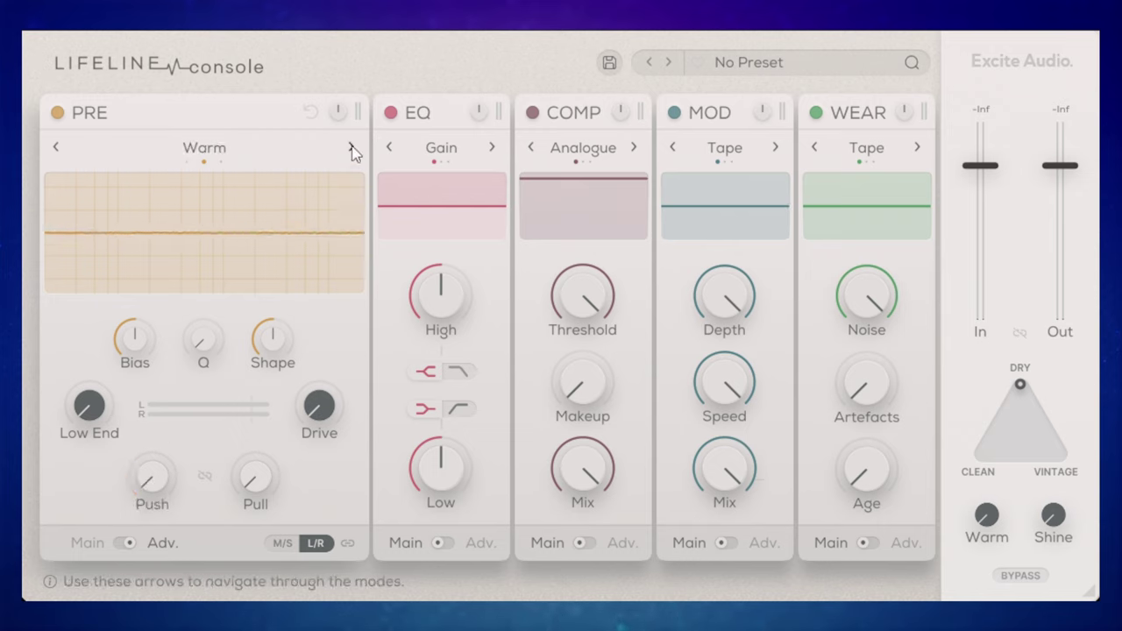
drag(151, 476, 138, 212)
drag(136, 258, 201, 499)
drag(150, 476, 298, 240)
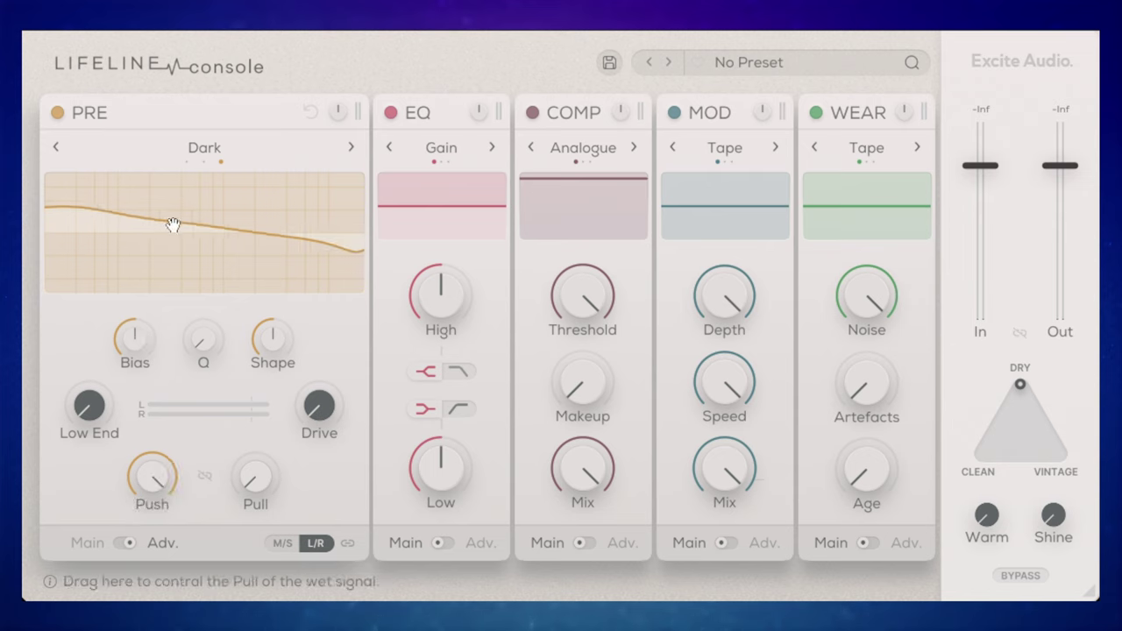
drag(155, 468, 156, 614)
click(352, 148)
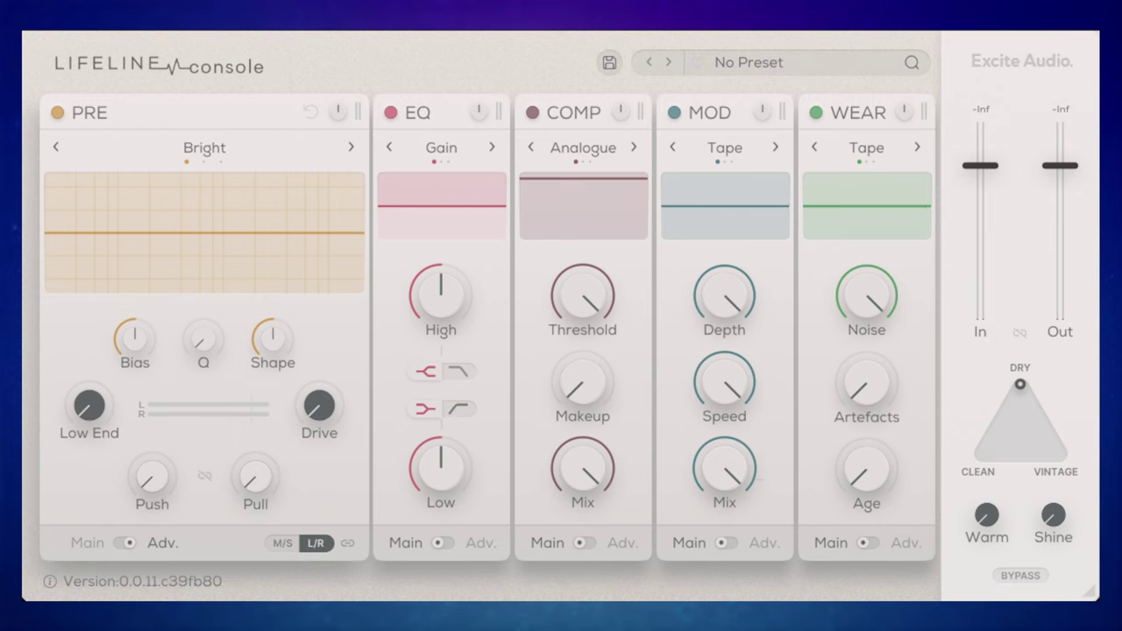
Step: Raise Push near full, set Drive to about 6.4 dB, and switch PRE to Warm mode
drag(149, 479, 149, 238)
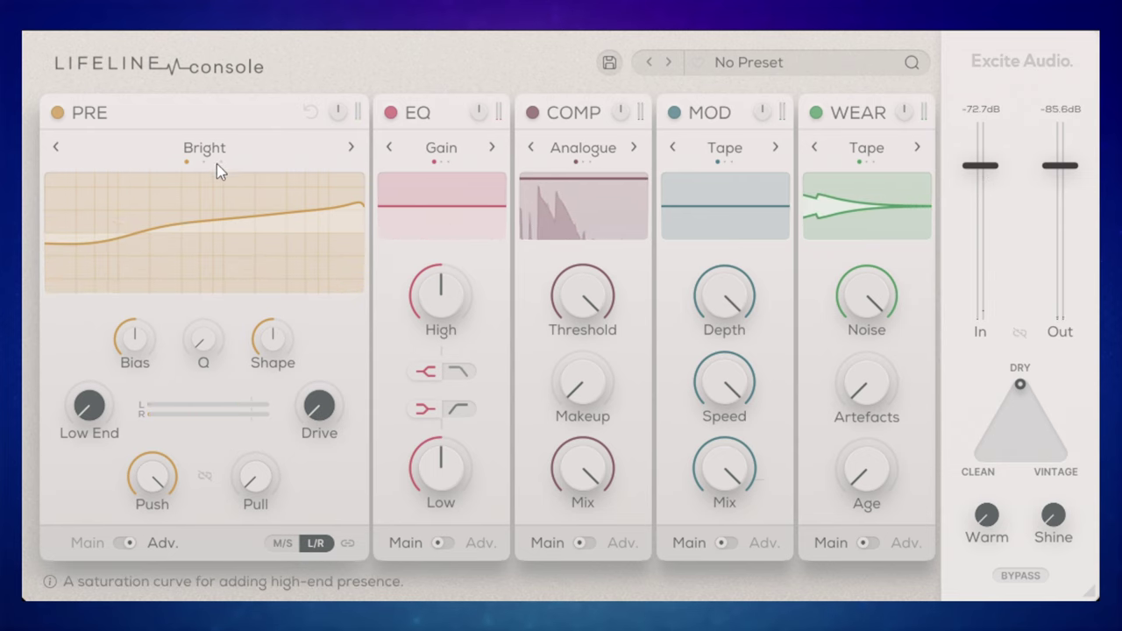
mouse_move(150, 479)
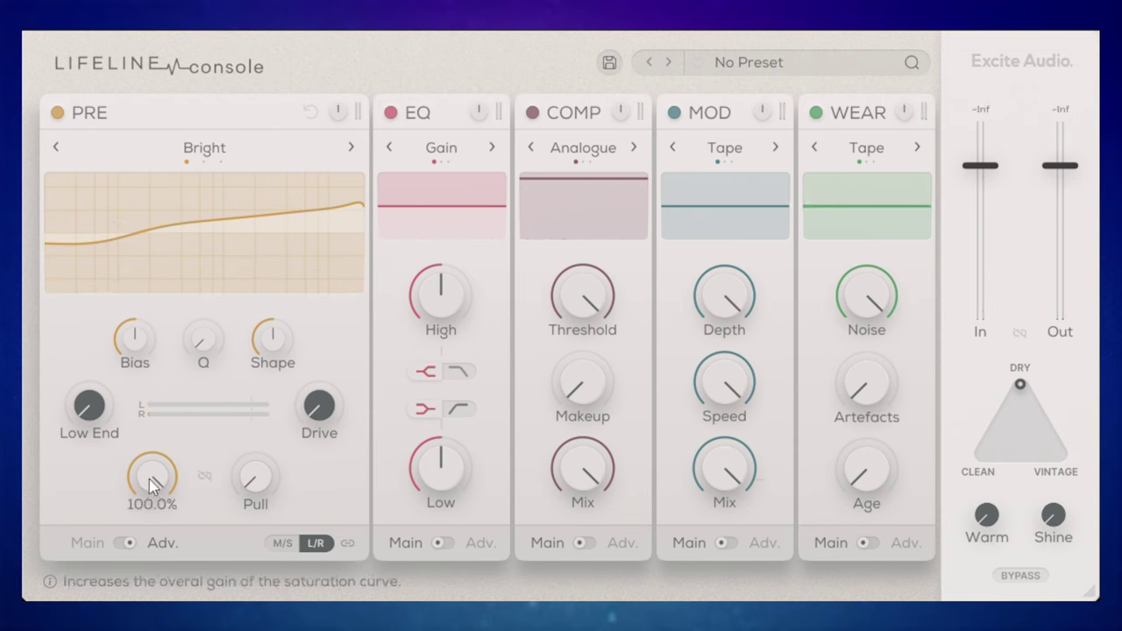
mouse_move(323, 412)
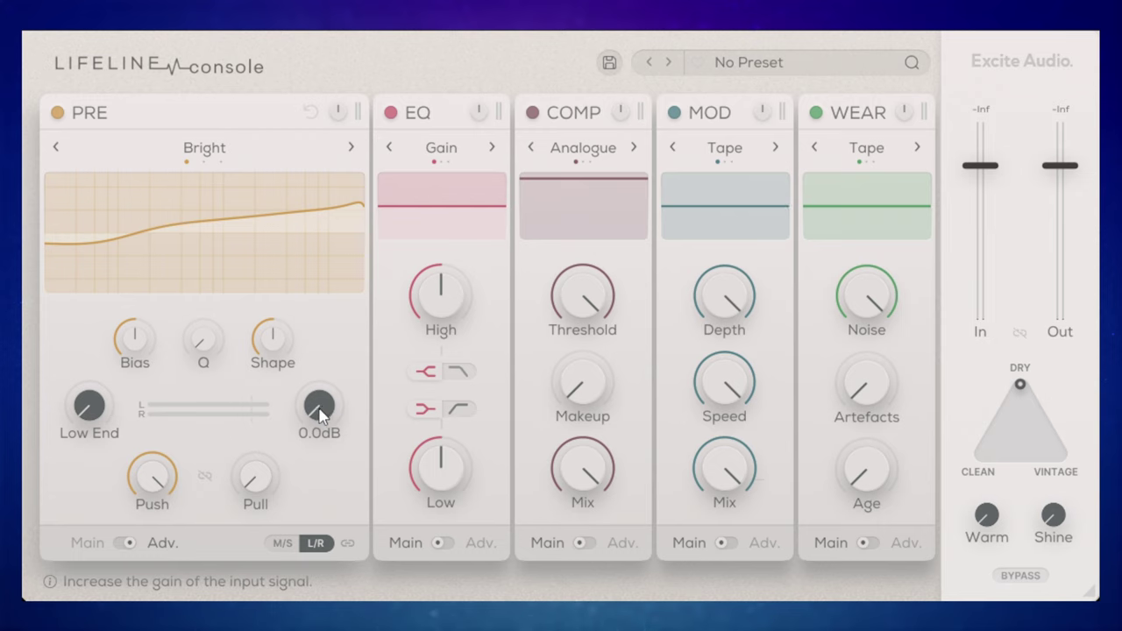
drag(320, 414, 307, 248)
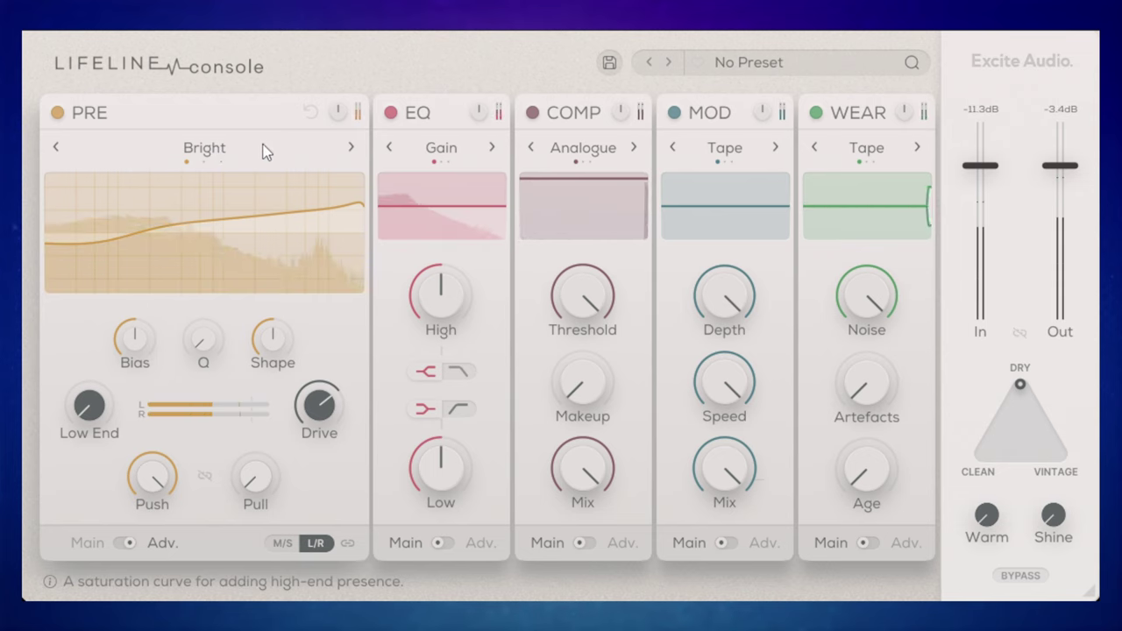
click(352, 149)
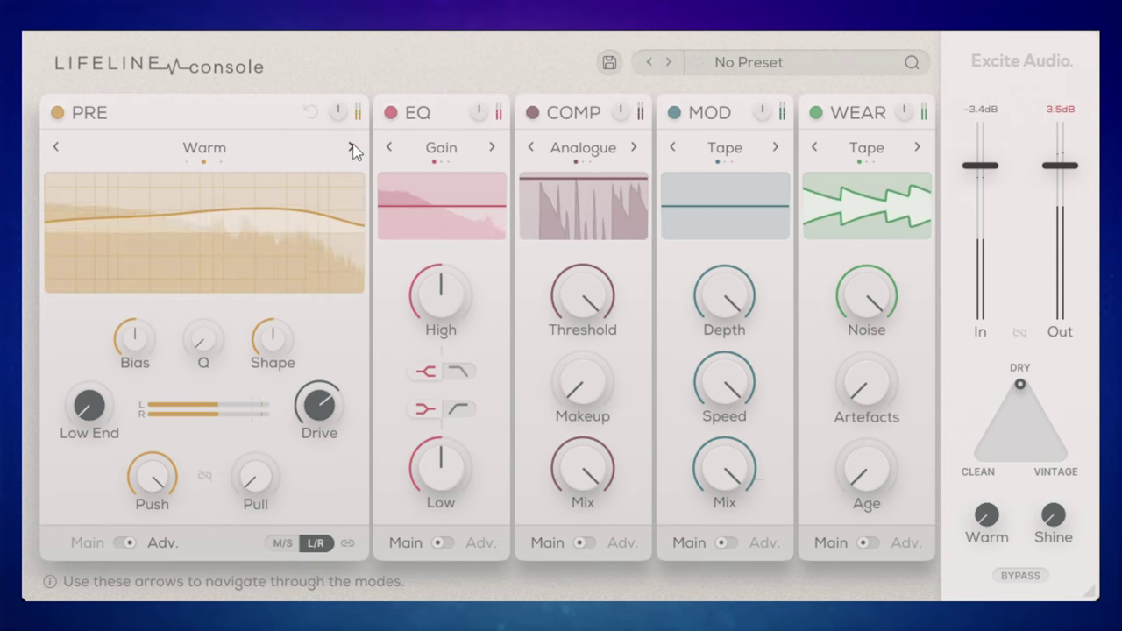
Step: Switch PRE to Dark mode and adjust Push on the curve display
mouse_move(150, 476)
mouse_down()
mouse_move(160, 489)
mouse_move(150, 476)
mouse_up()
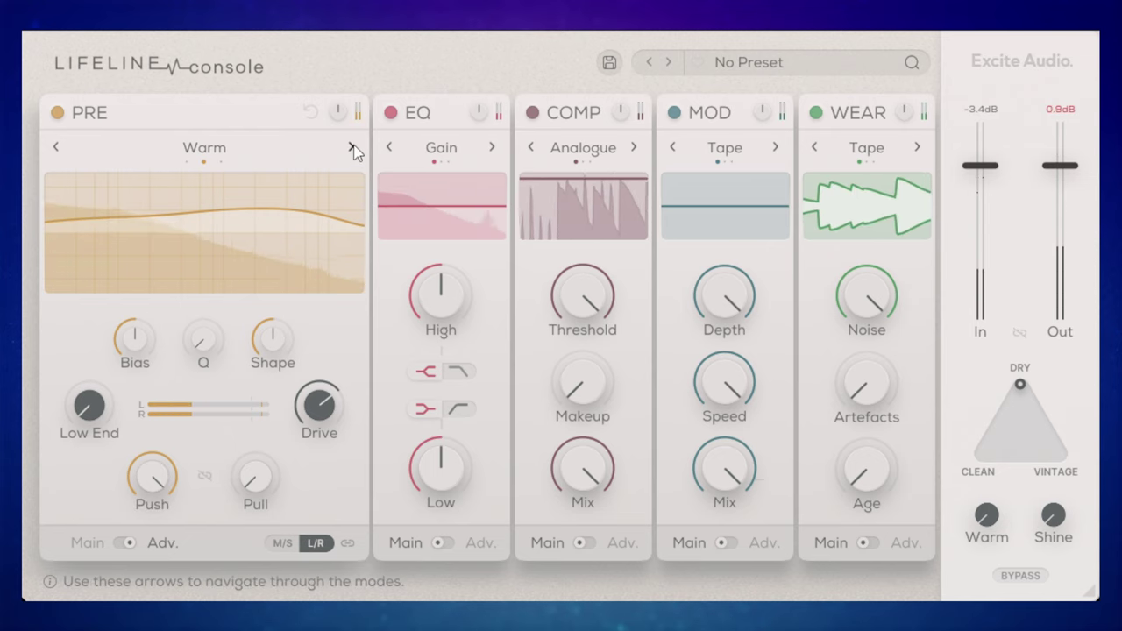
click(351, 149)
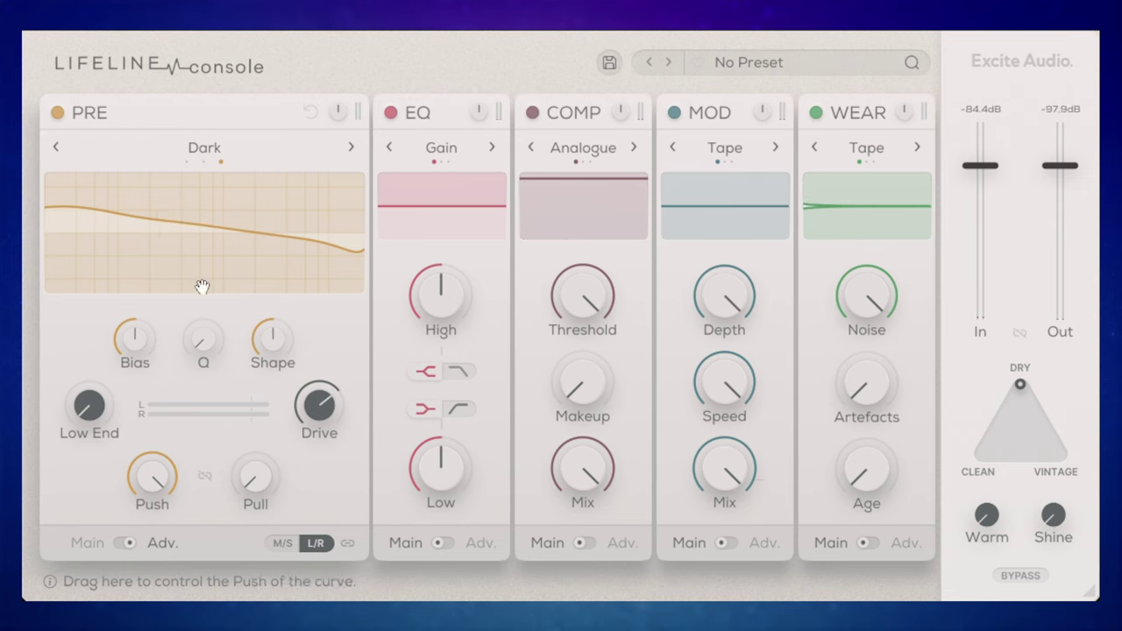
drag(193, 214, 226, 218)
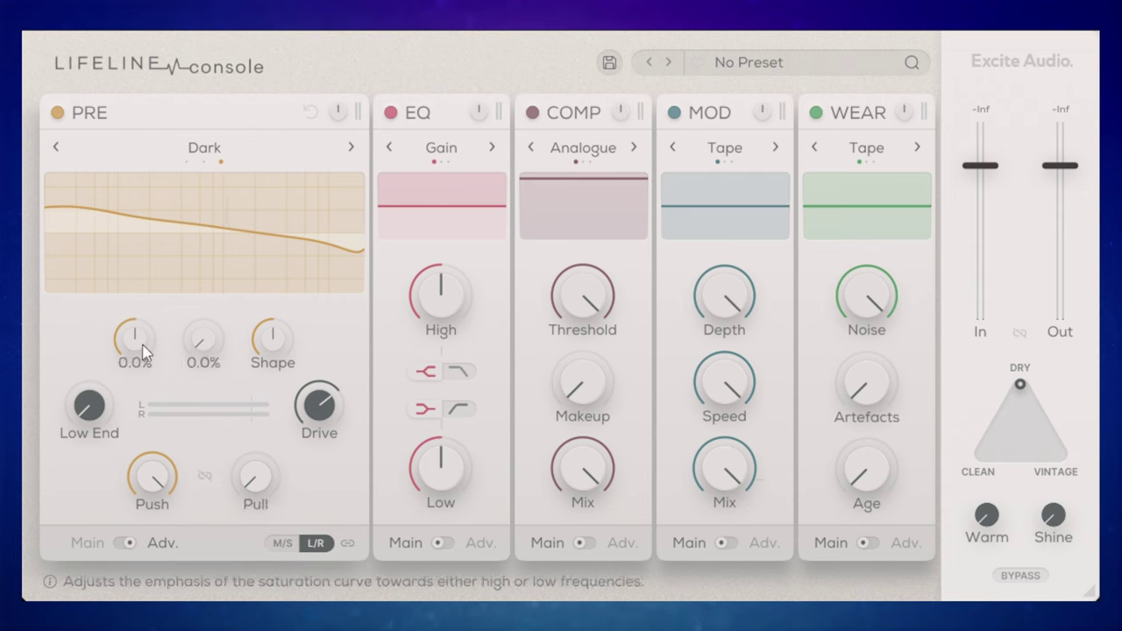
Step: Set the PRE curve's Q to about 13%, Shape to about -25% and Bias to about 34%
mouse_move(200, 341)
drag(200, 340, 211, 319)
mouse_move(274, 337)
drag(273, 337, 281, 368)
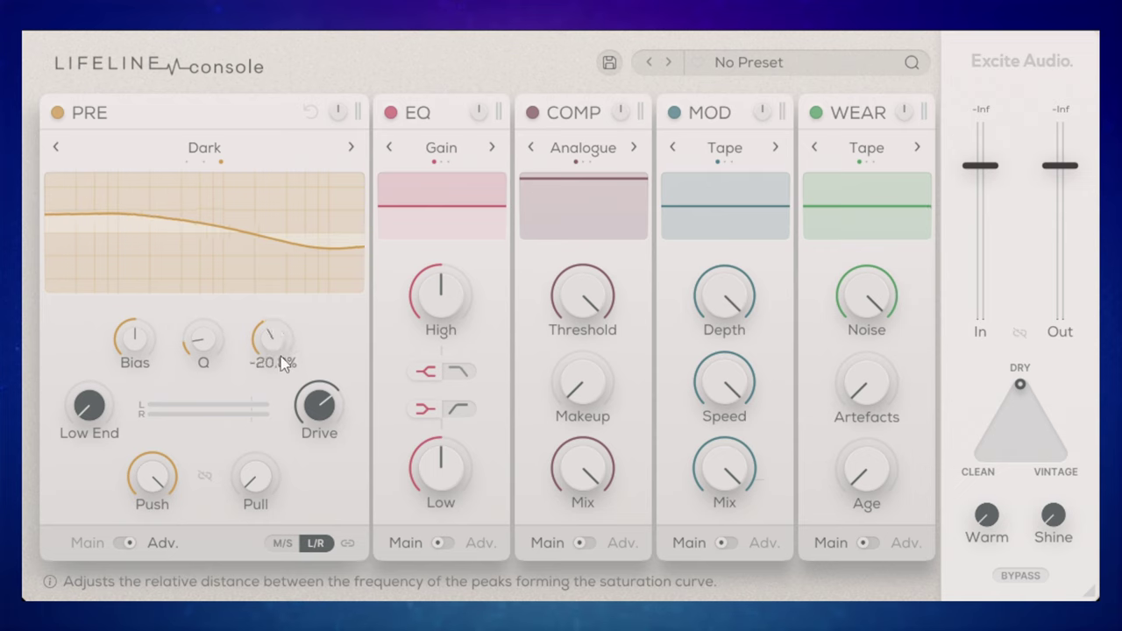
mouse_move(145, 358)
drag(137, 342, 138, 309)
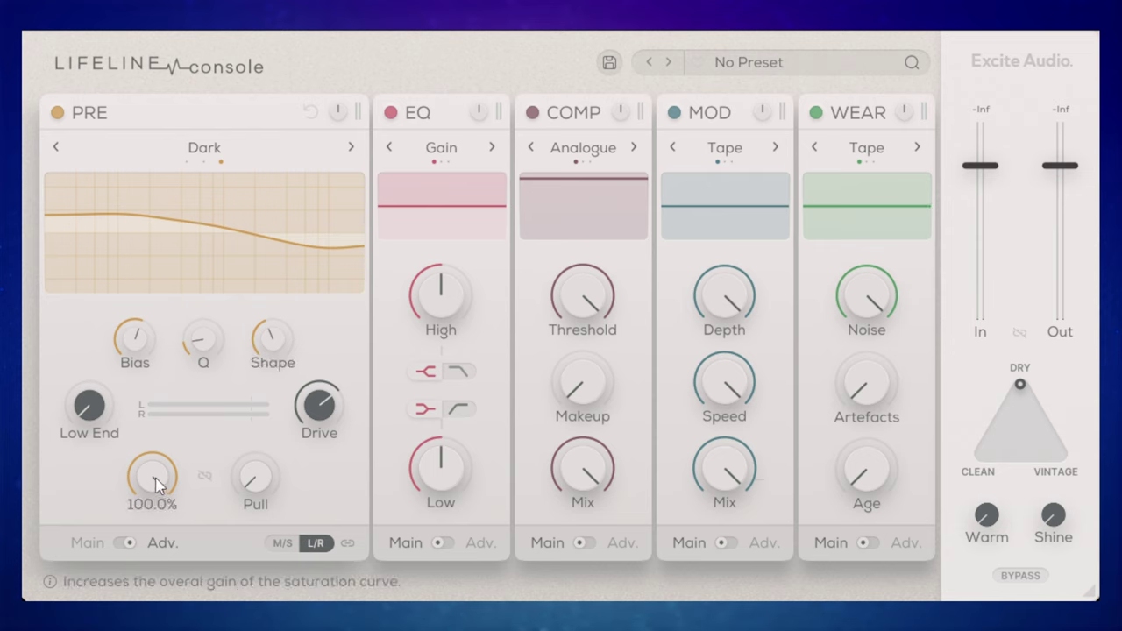
Step: Set PRE Push to 72% and Pull to 68.8%, then bring Push back to 0%
mouse_move(155, 485)
mouse_down()
mouse_move(155, 605)
mouse_move(155, 465)
mouse_up()
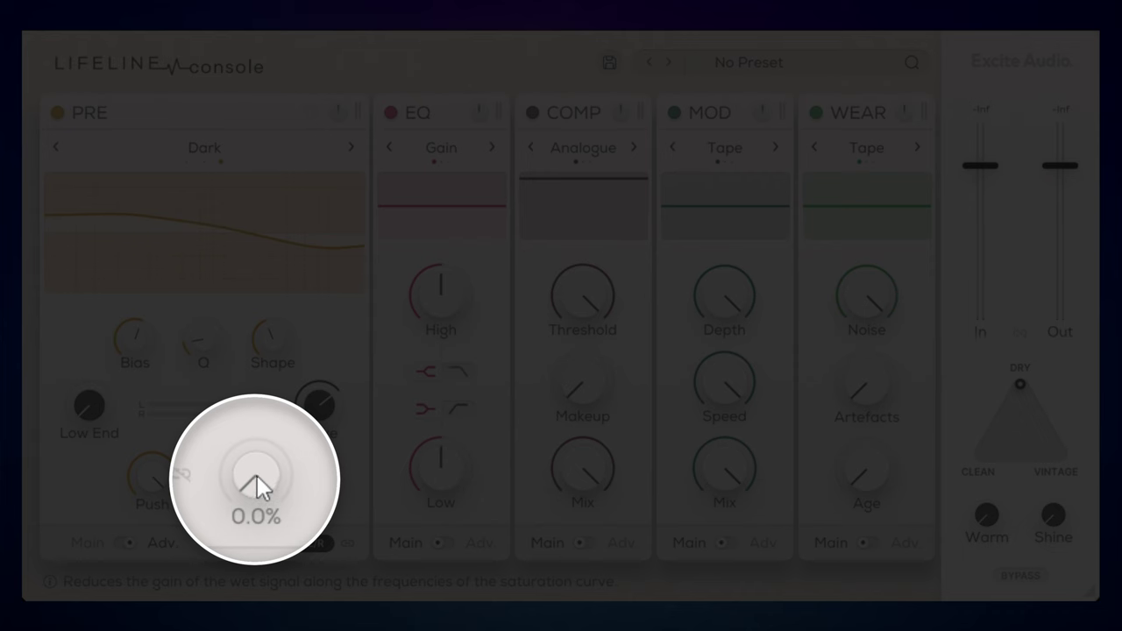
drag(257, 475, 261, 504)
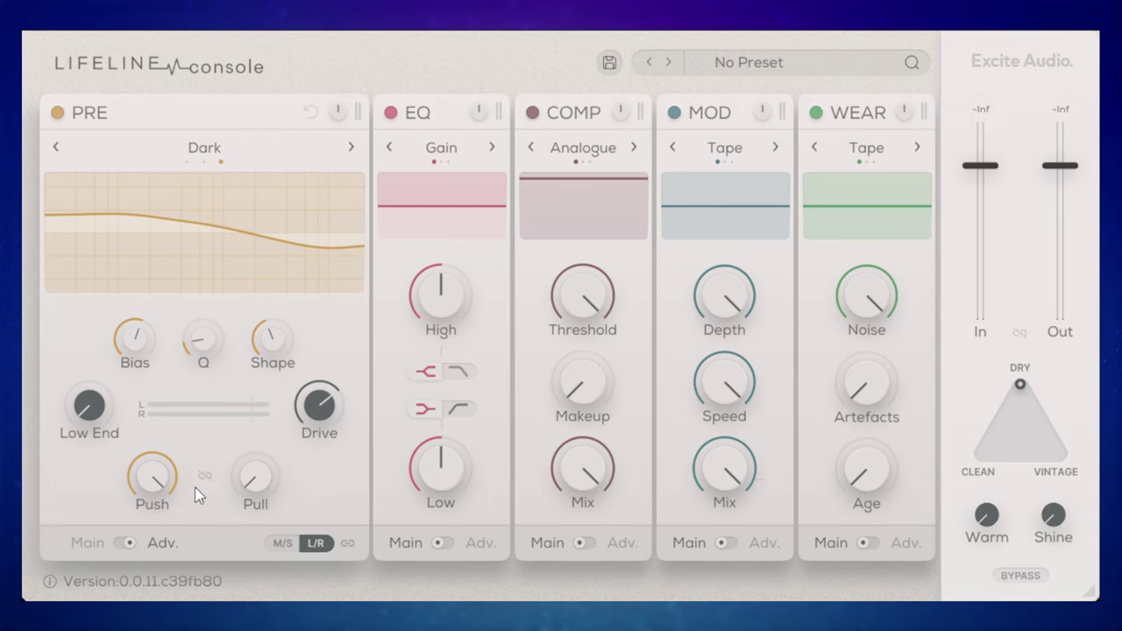
drag(151, 485, 151, 561)
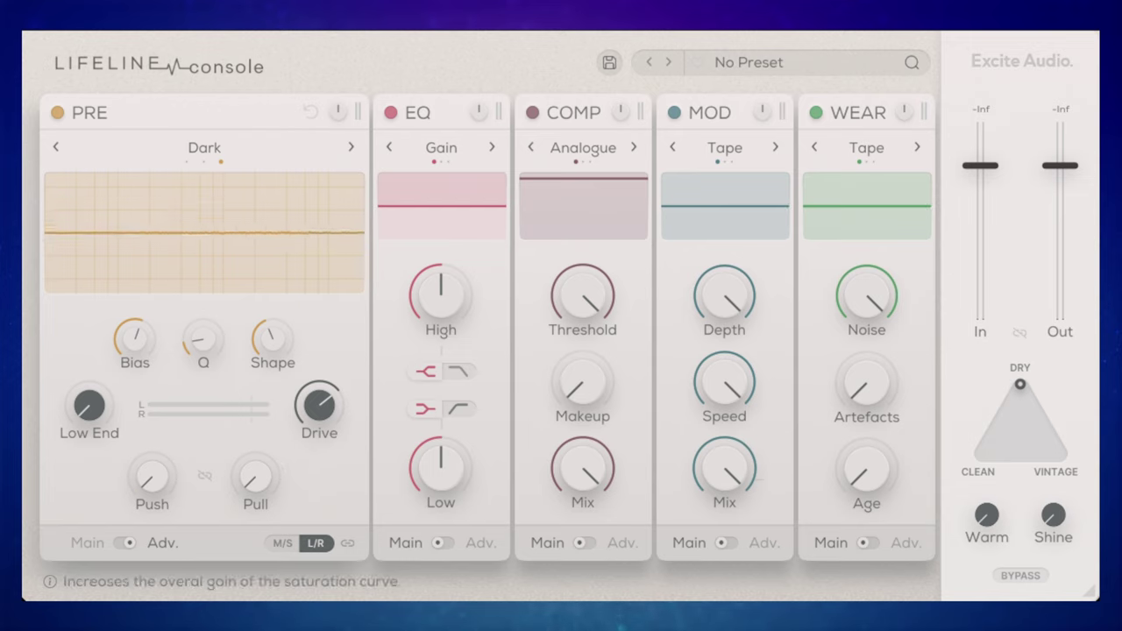
Step: Link Push and Pull, then raise the linked pair to about 64%
click(204, 476)
scroll(152, 480, up, 2)
drag(151, 479, 148, 389)
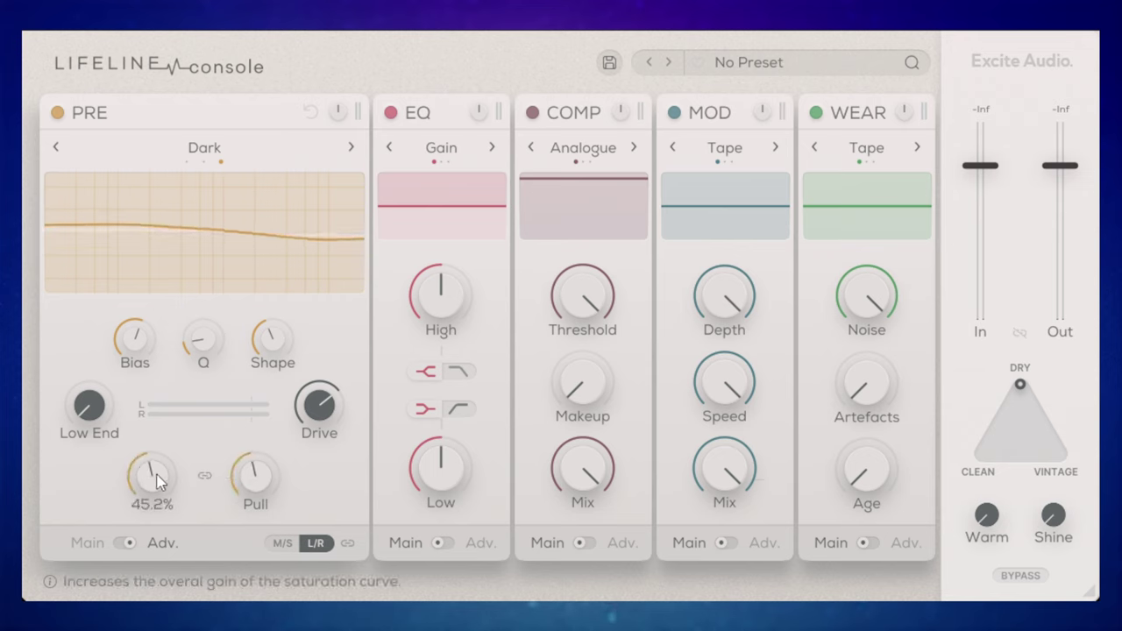
drag(151, 474, 151, 429)
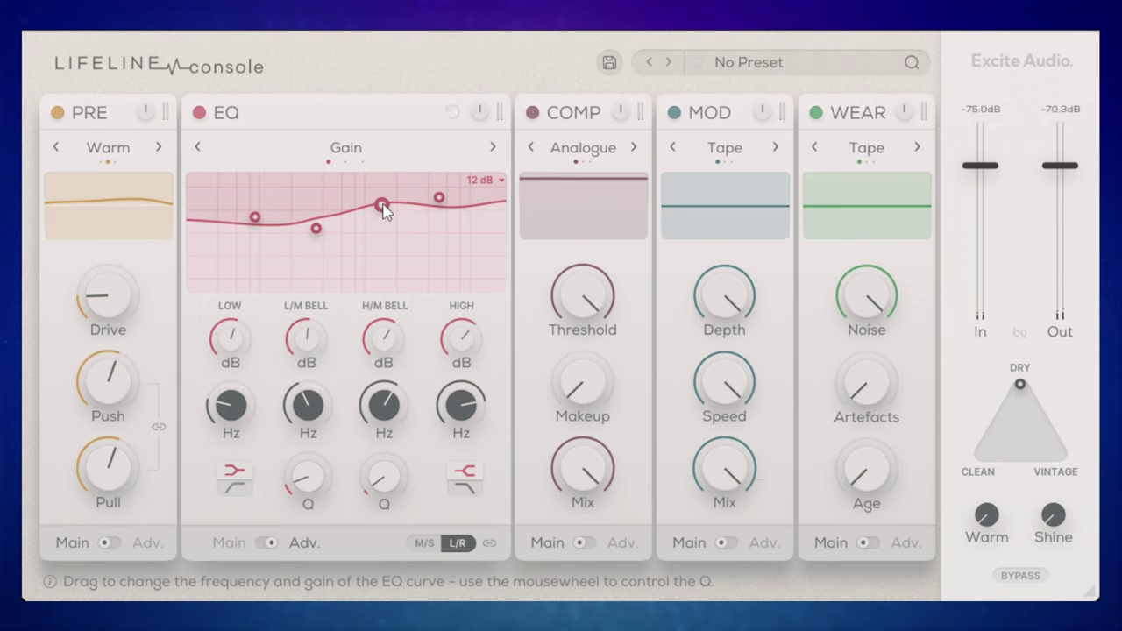
Step: Boost the EQ's high-mid bell around 1.4 kHz and widen it to a Q of 0.5
mouse_move(383, 206)
mouse_down()
mouse_move(381, 194)
mouse_move(387, 217)
mouse_up()
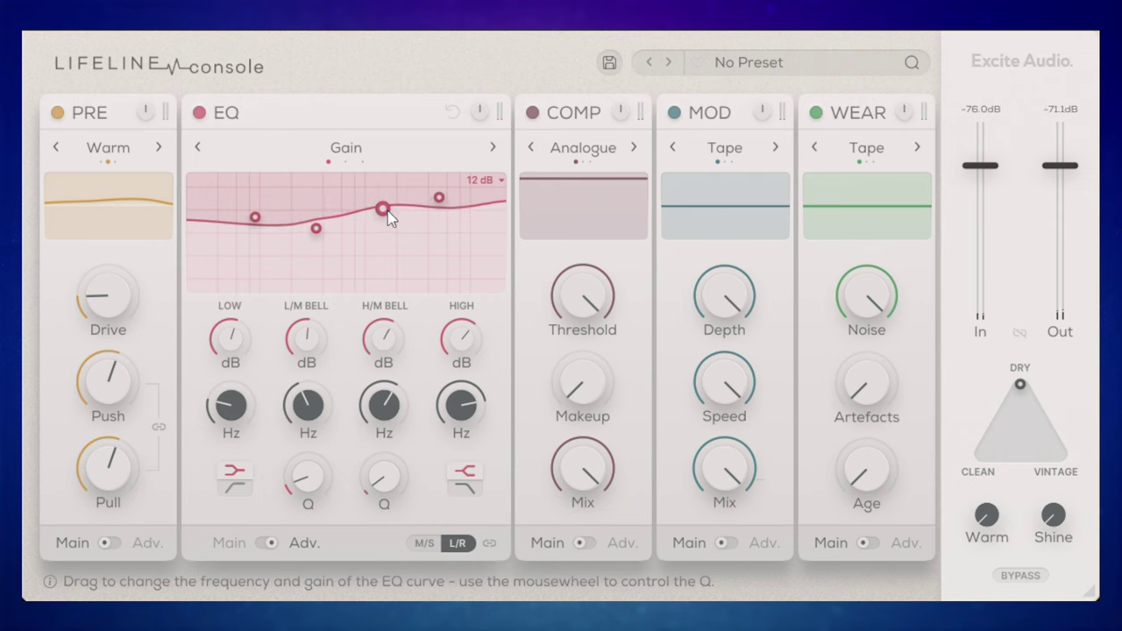
scroll(386, 214, down, 6)
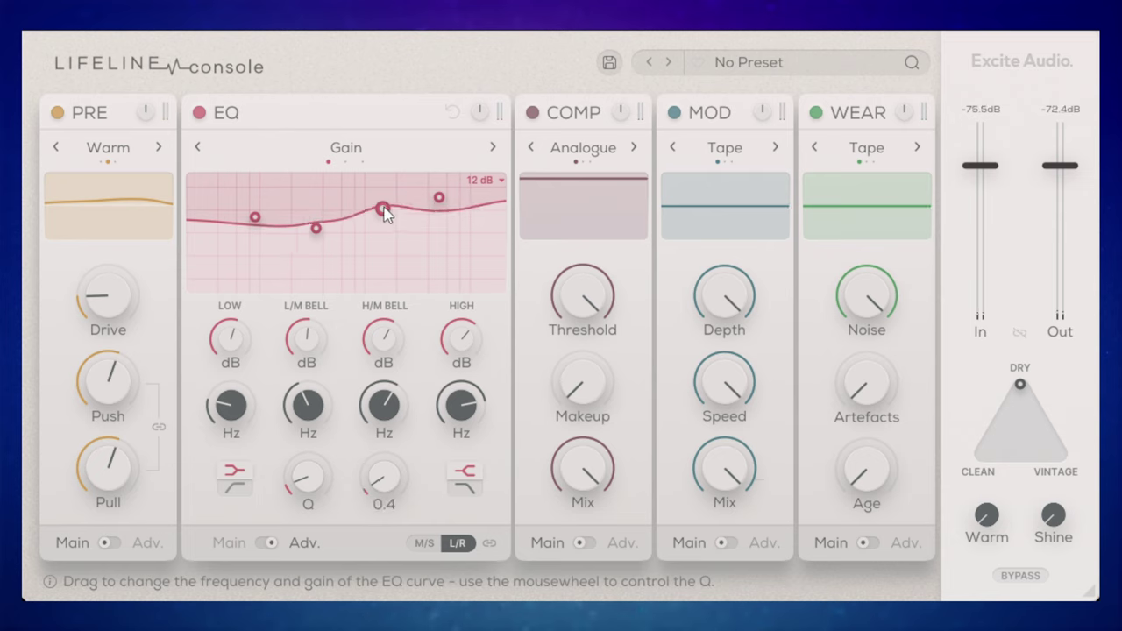
scroll(386, 214, up, 3)
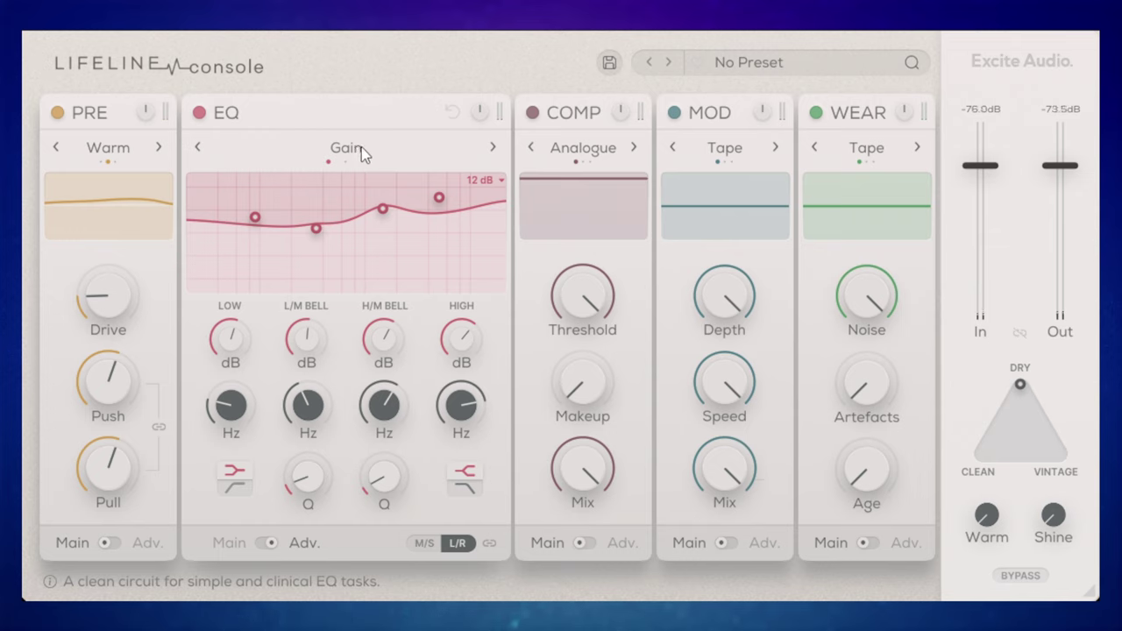
click(492, 148)
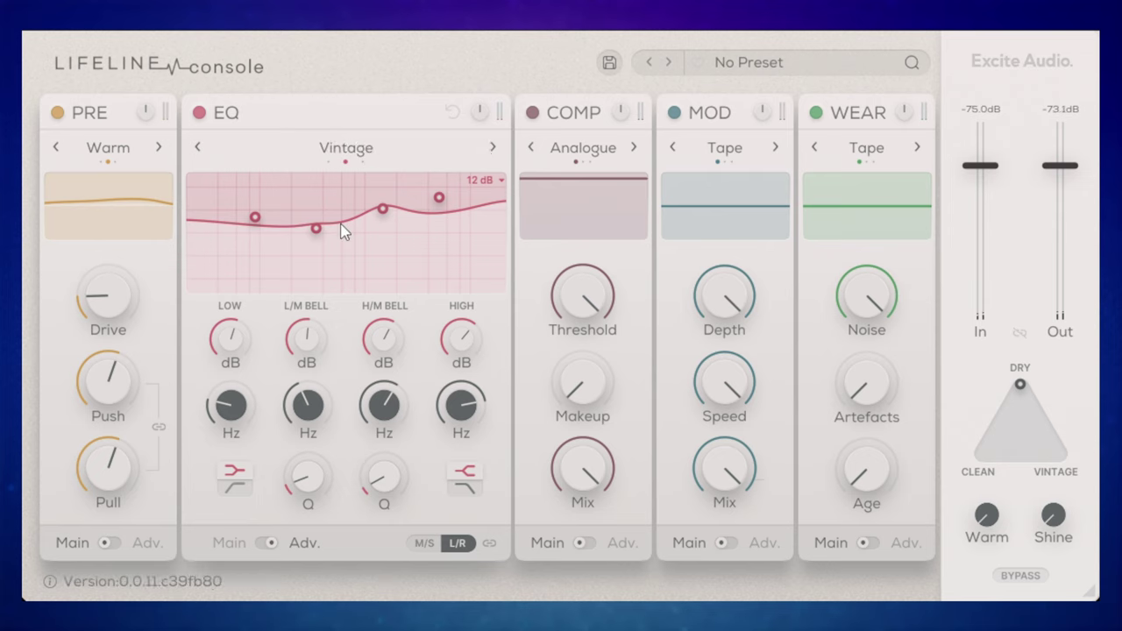
click(494, 146)
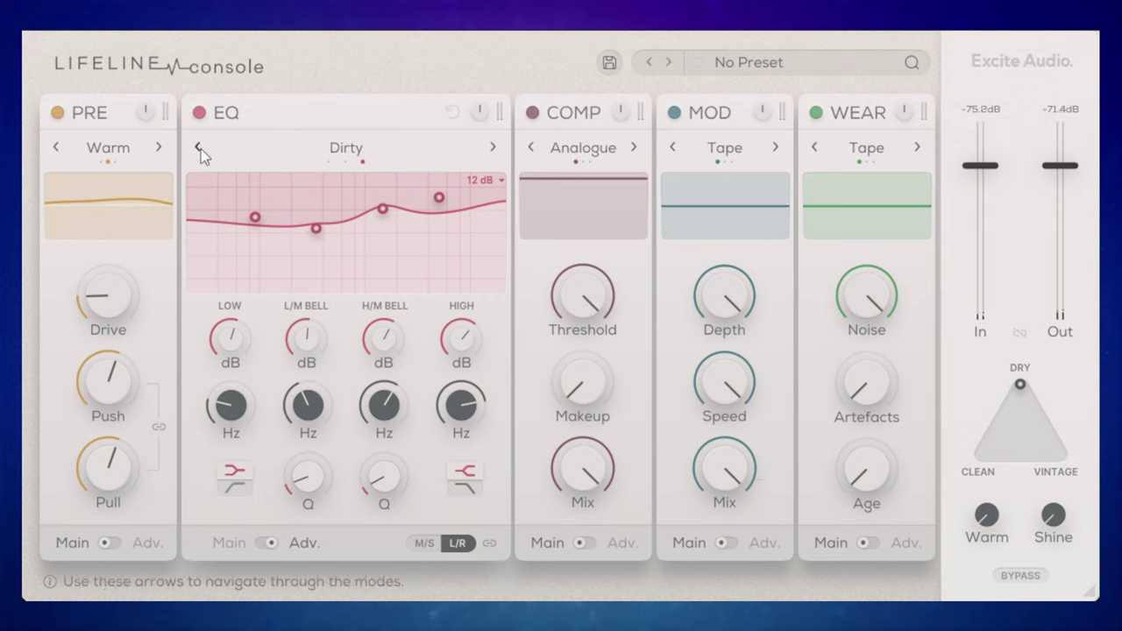
click(493, 149)
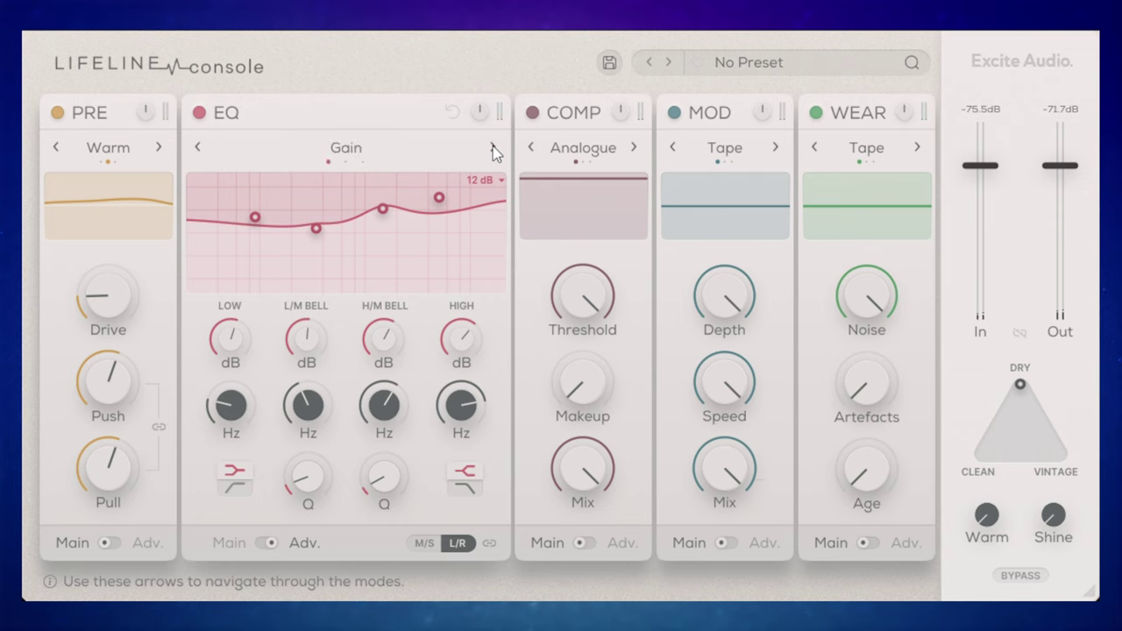
Step: Switch the EQ through Vintage to Dirty mode, lifting the low-mid bell to 3.6 dB near 326.6 Hz
click(435, 149)
click(438, 149)
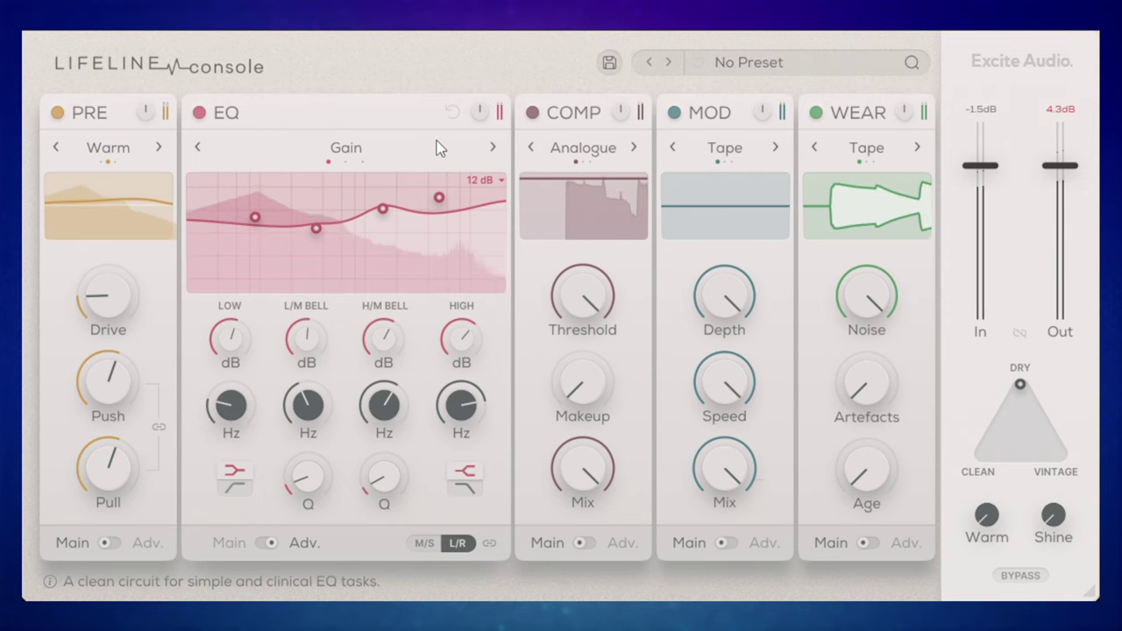
click(494, 147)
drag(381, 213, 379, 209)
drag(319, 231, 321, 228)
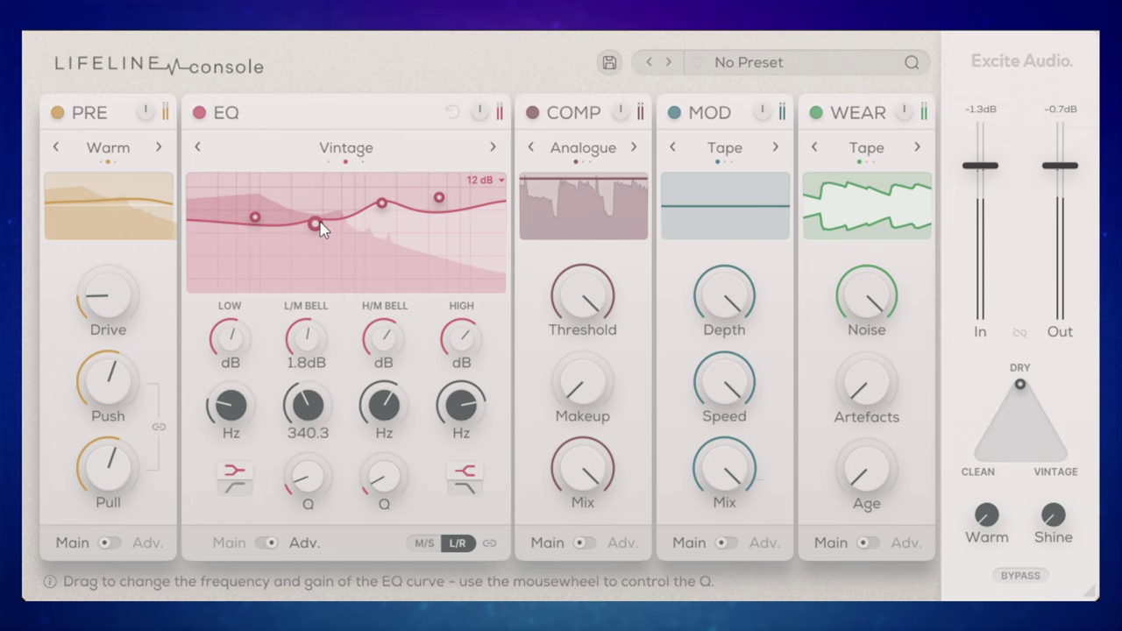
click(493, 147)
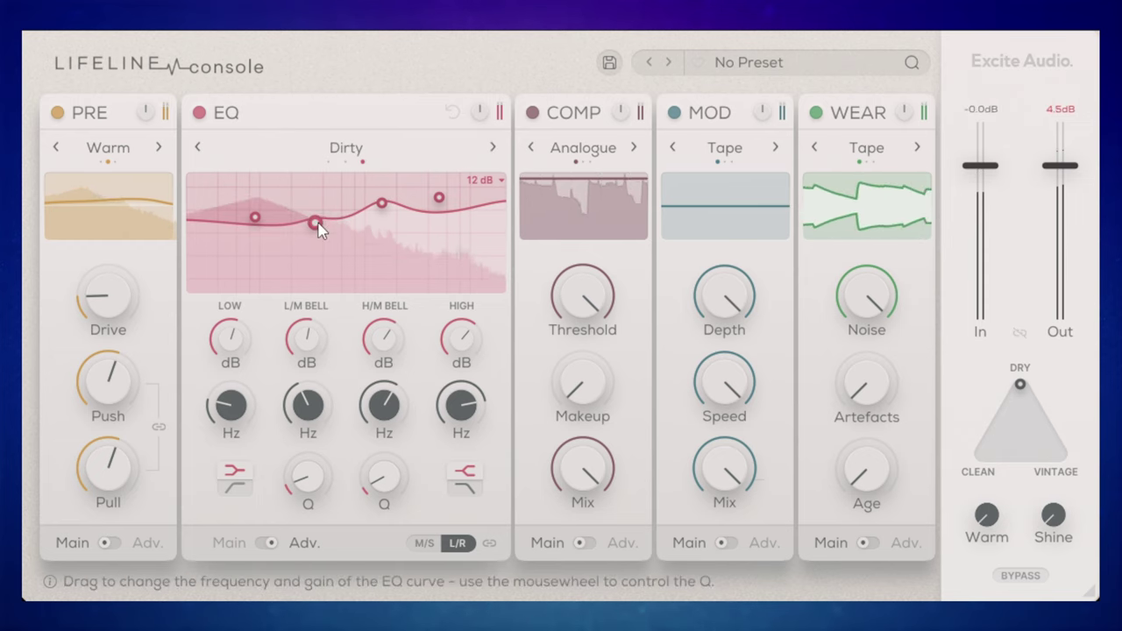
mouse_move(316, 225)
mouse_down()
mouse_move(313, 197)
mouse_move(318, 225)
mouse_up()
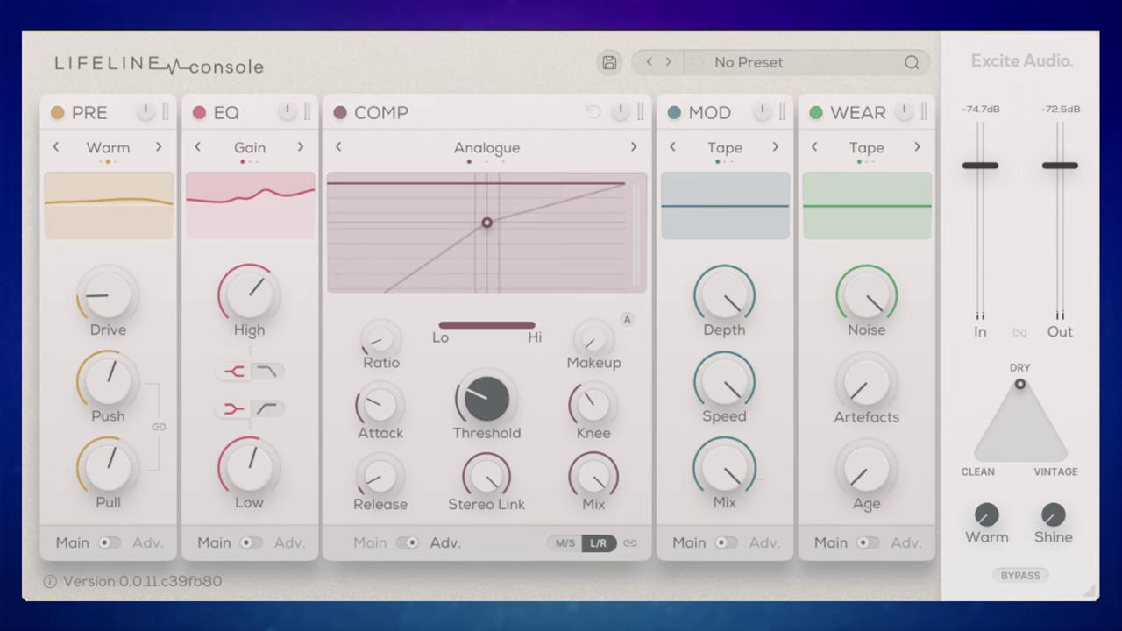
Step: Start playback through the strip with the compressor's Attack and Knee (9.0 dB) controls shown
mouse_move(379, 410)
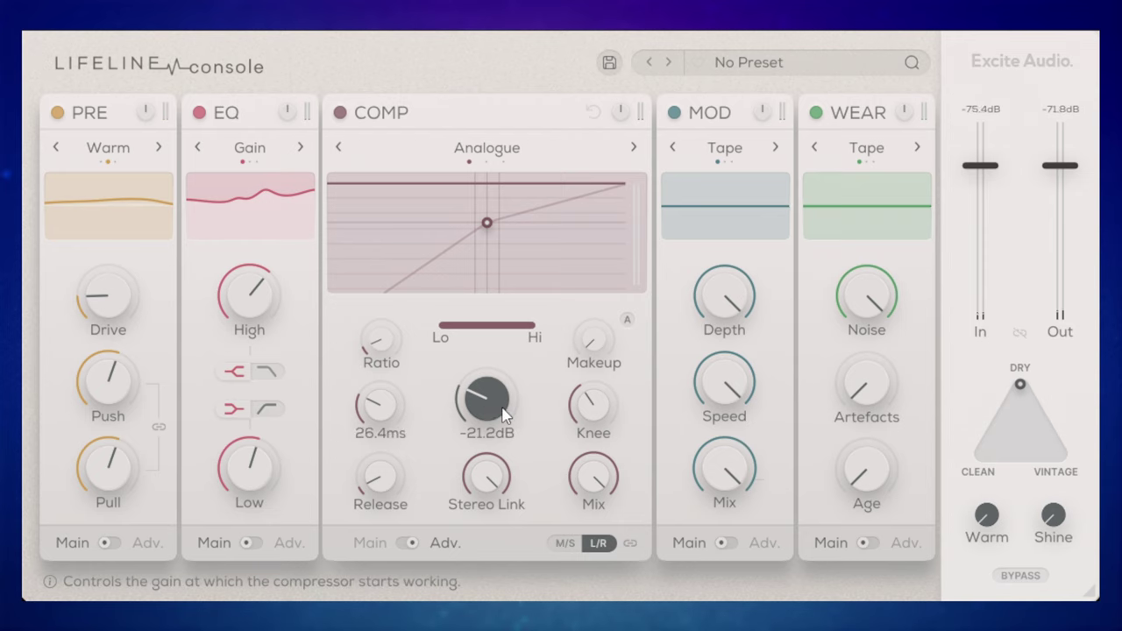
mouse_move(593, 419)
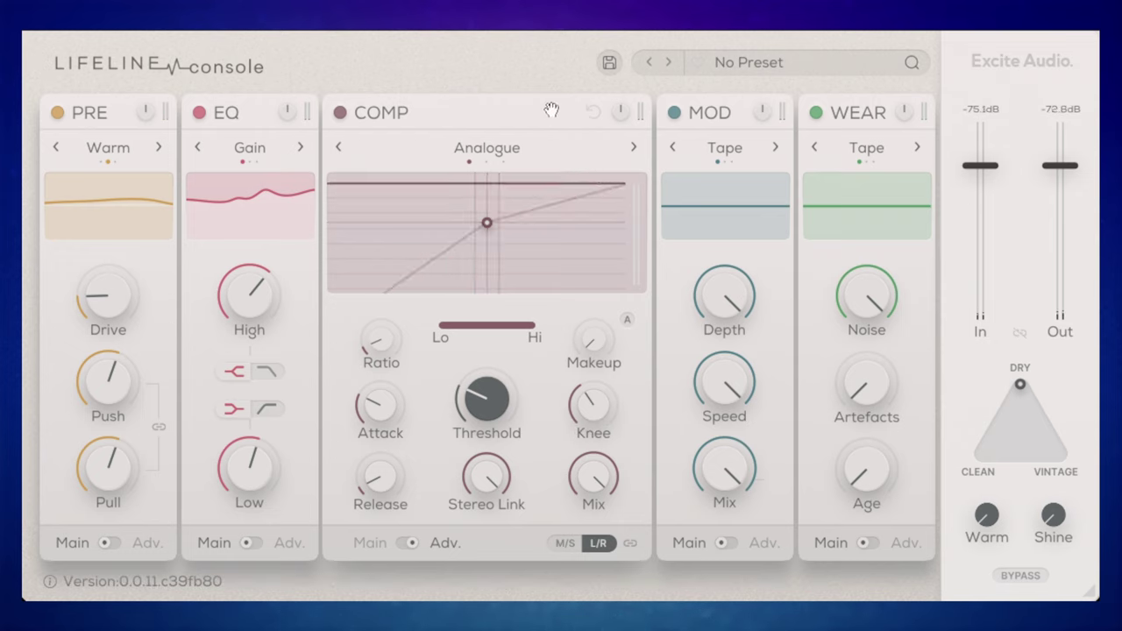
key(space)
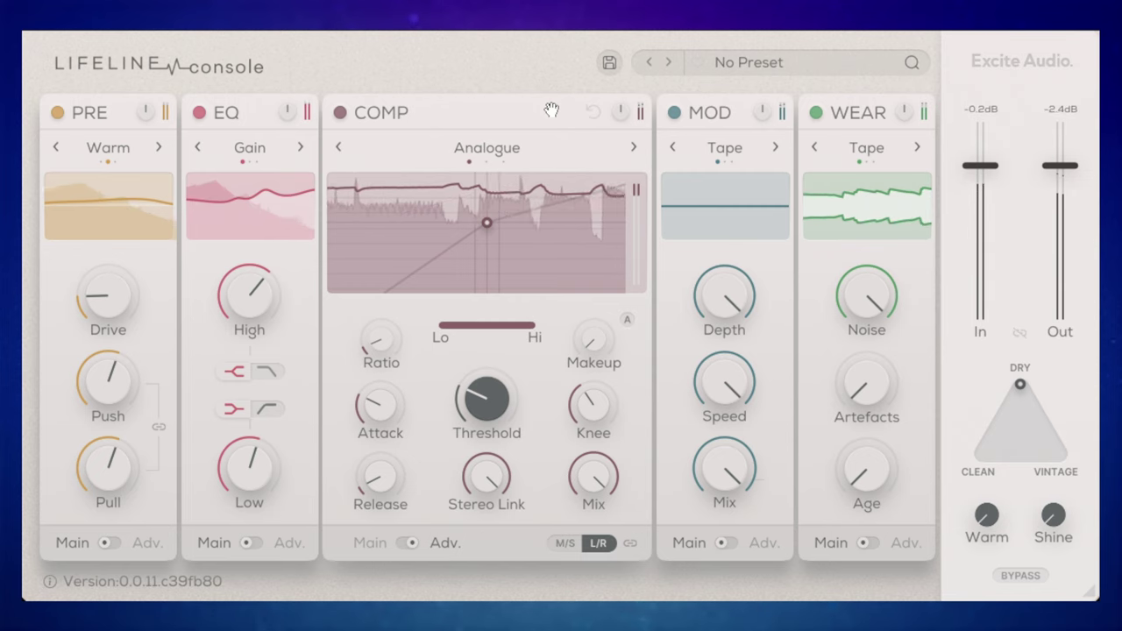
Step: Stop playback and cycle the compressor through Transparent and Variable back to Analogue mode
key(space)
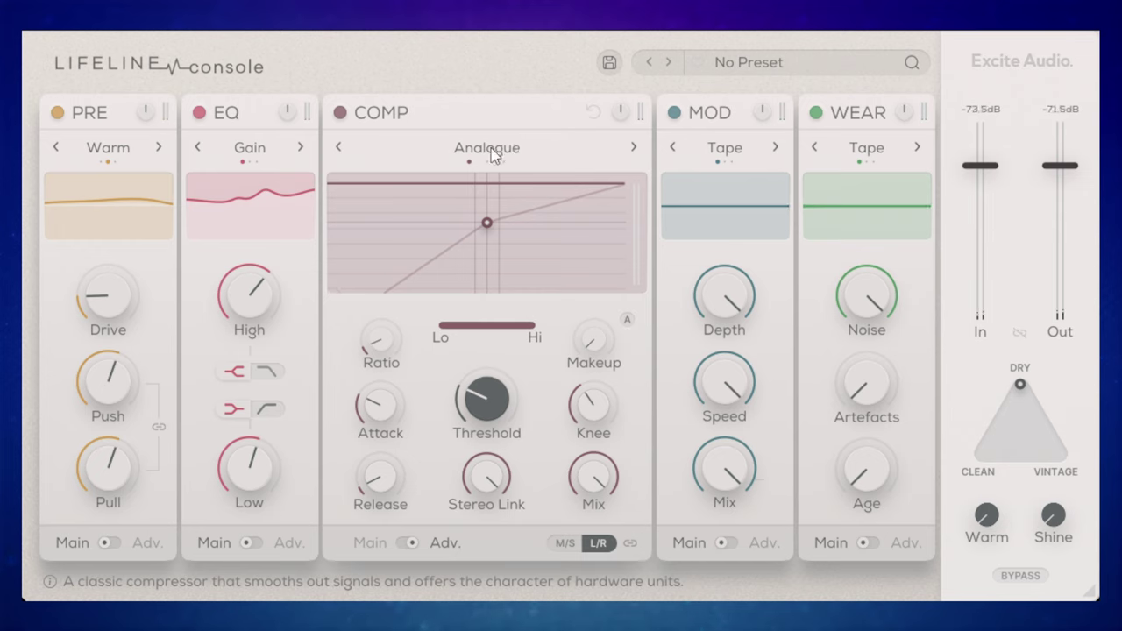
click(634, 148)
click(634, 148)
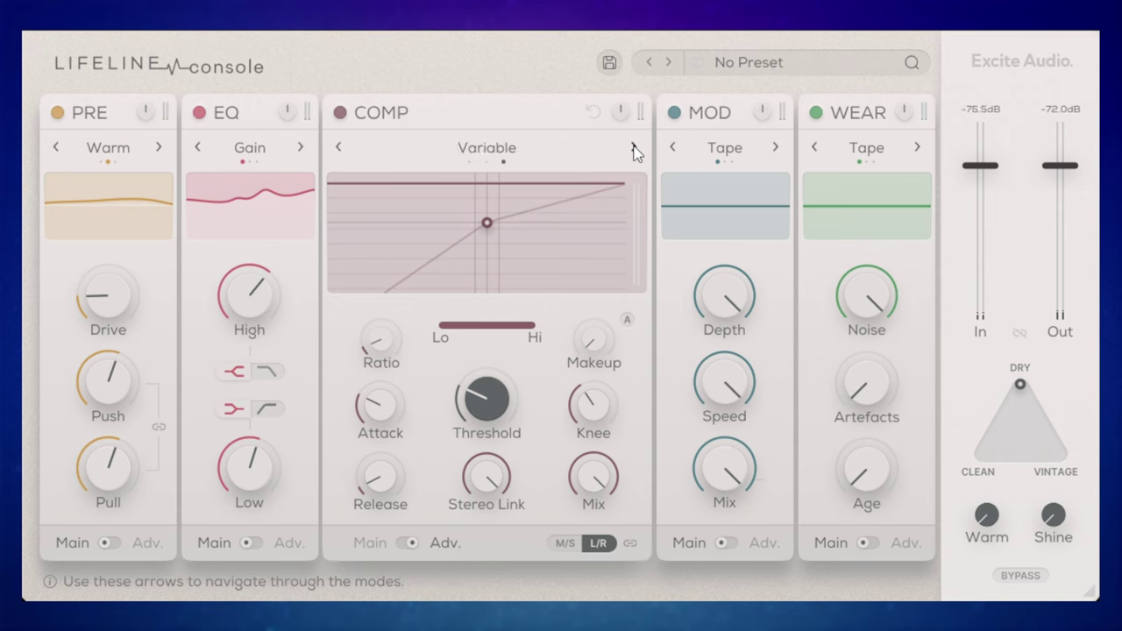
click(634, 148)
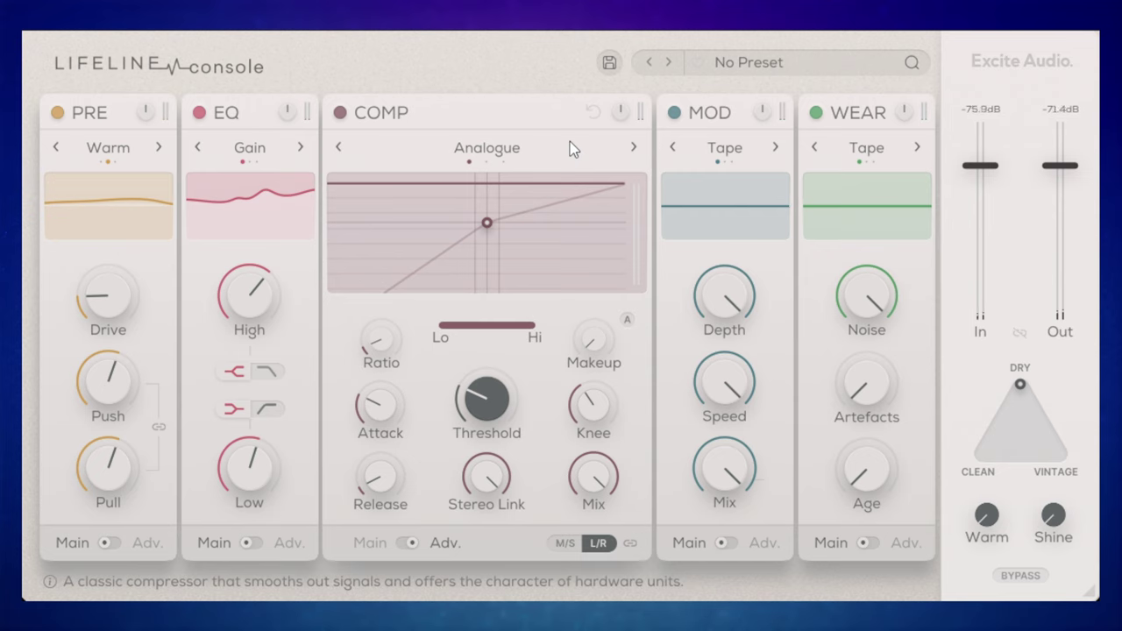
Step: Raise the compressor band's low edge to about 26 Hz and turn on automatic makeup gain
mouse_move(468, 339)
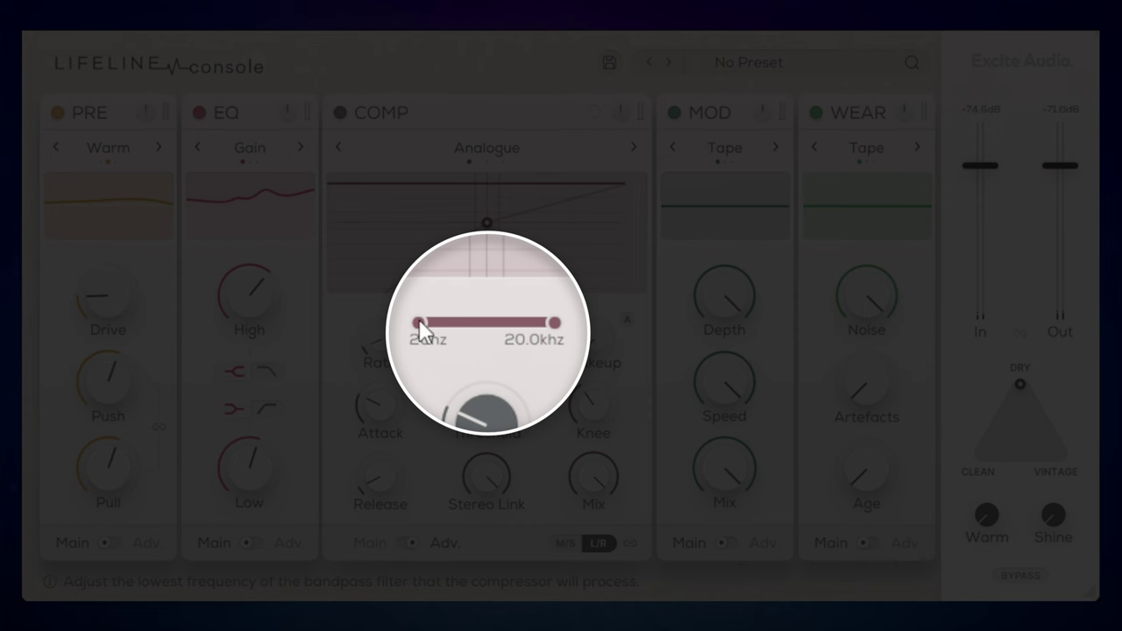
drag(420, 323, 455, 322)
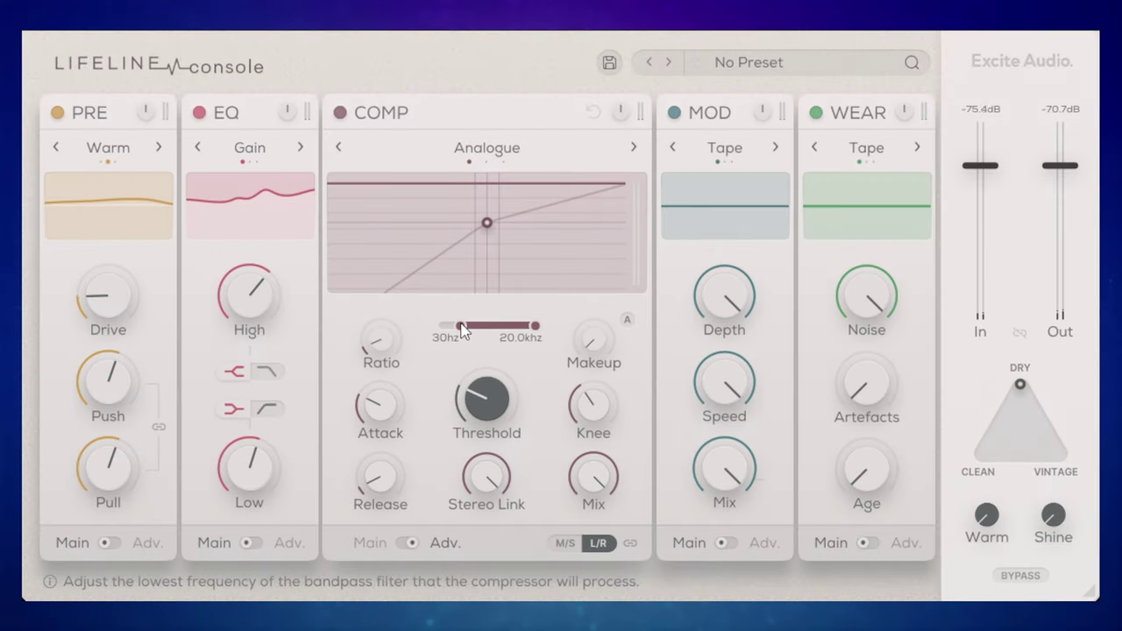
drag(460, 322, 448, 334)
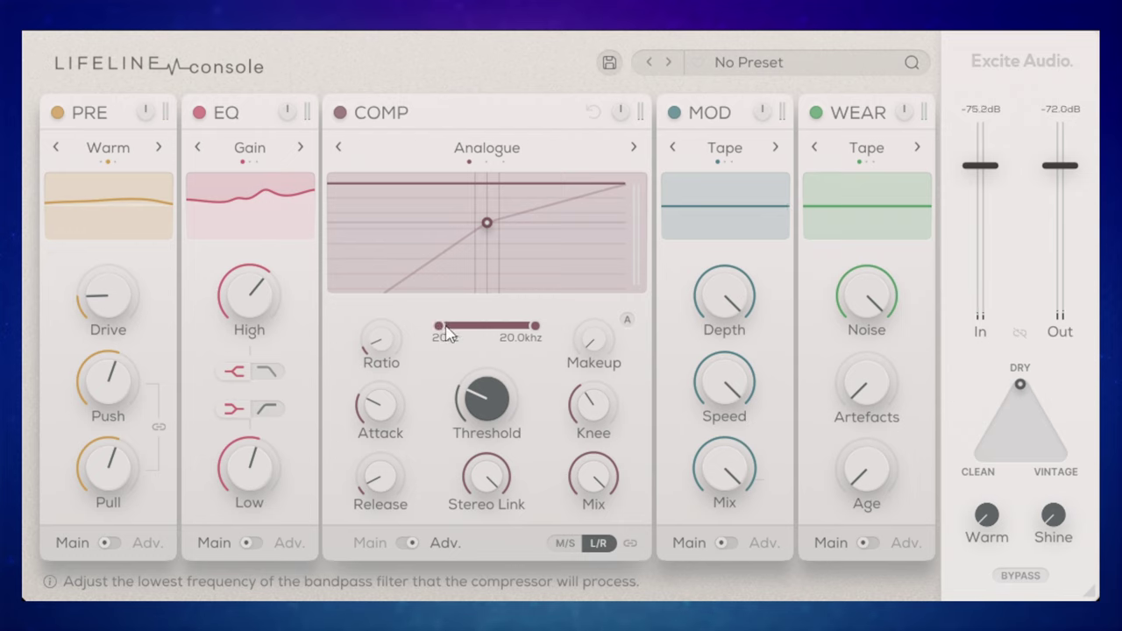
click(627, 319)
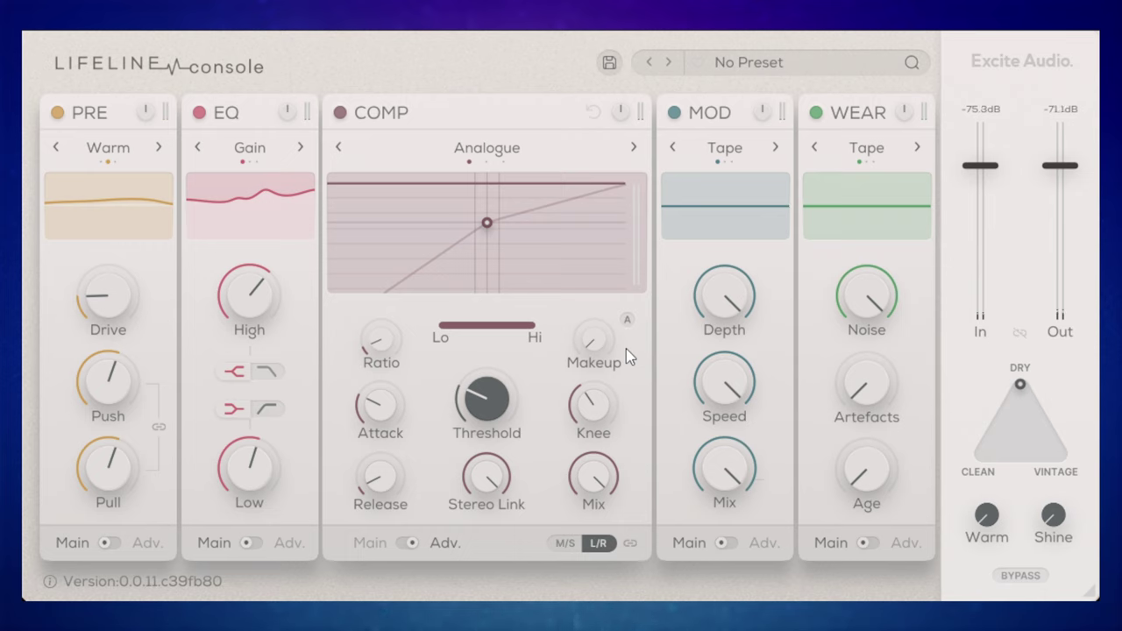
Step: Bypass and re-enable COMP during playback, then auto-set makeup gain to about 5.7 dB
mouse_move(586, 344)
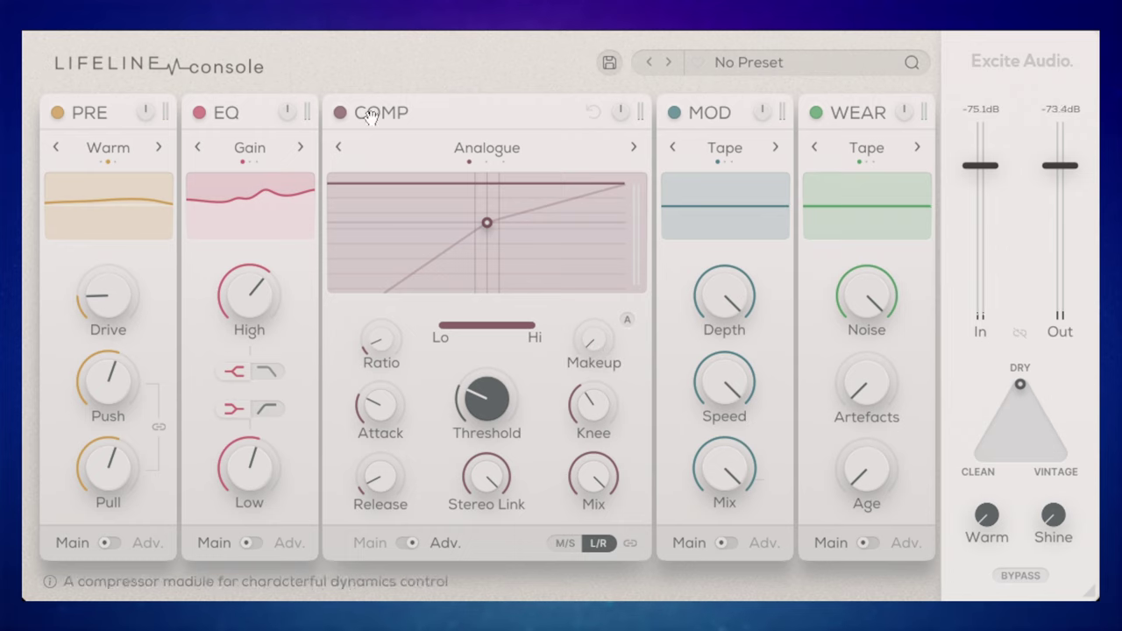
click(340, 113)
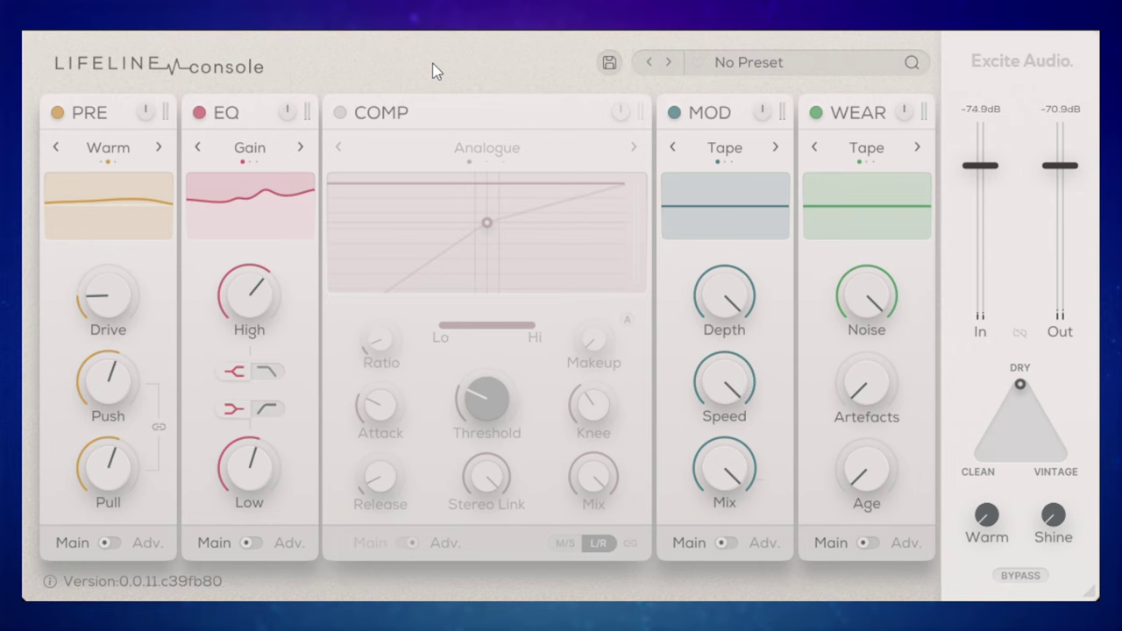
key(space)
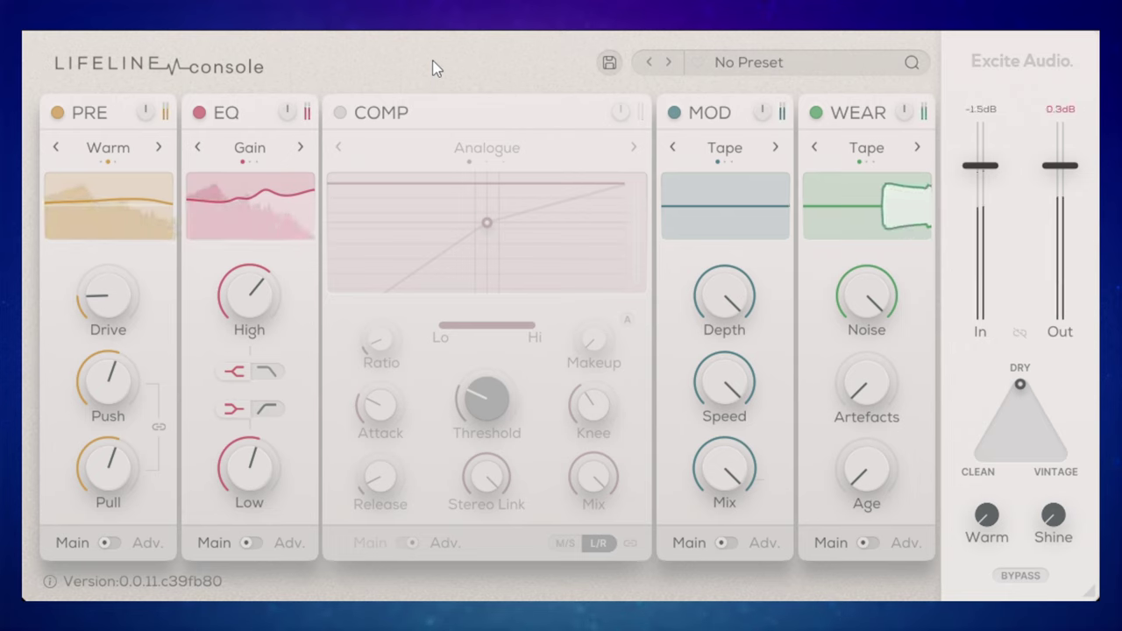
click(340, 114)
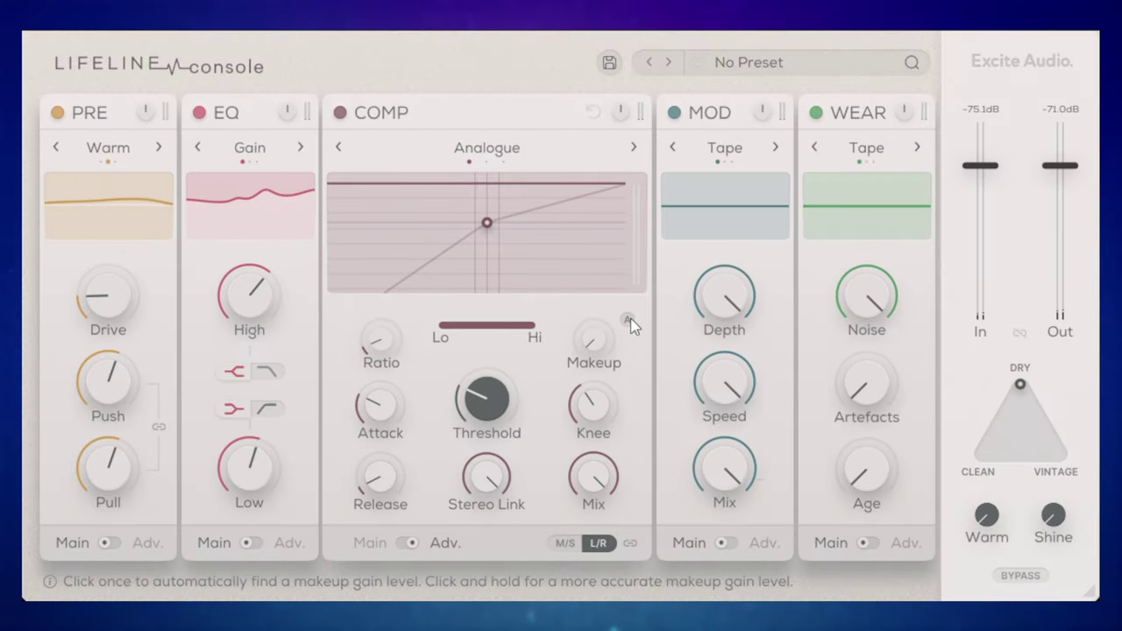
click(630, 321)
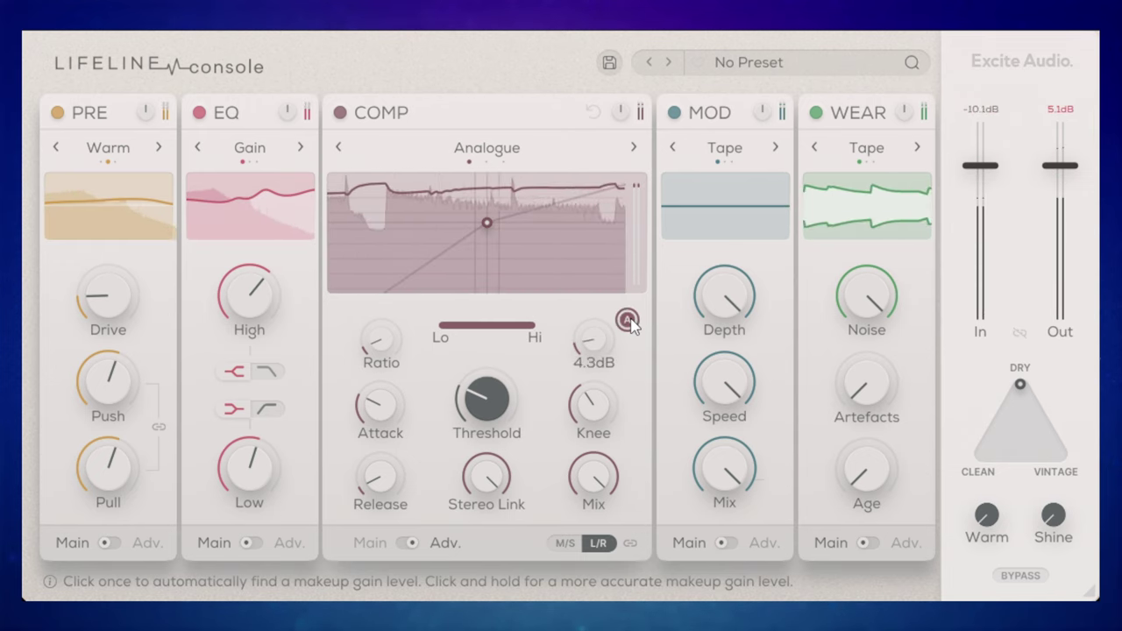
click(629, 320)
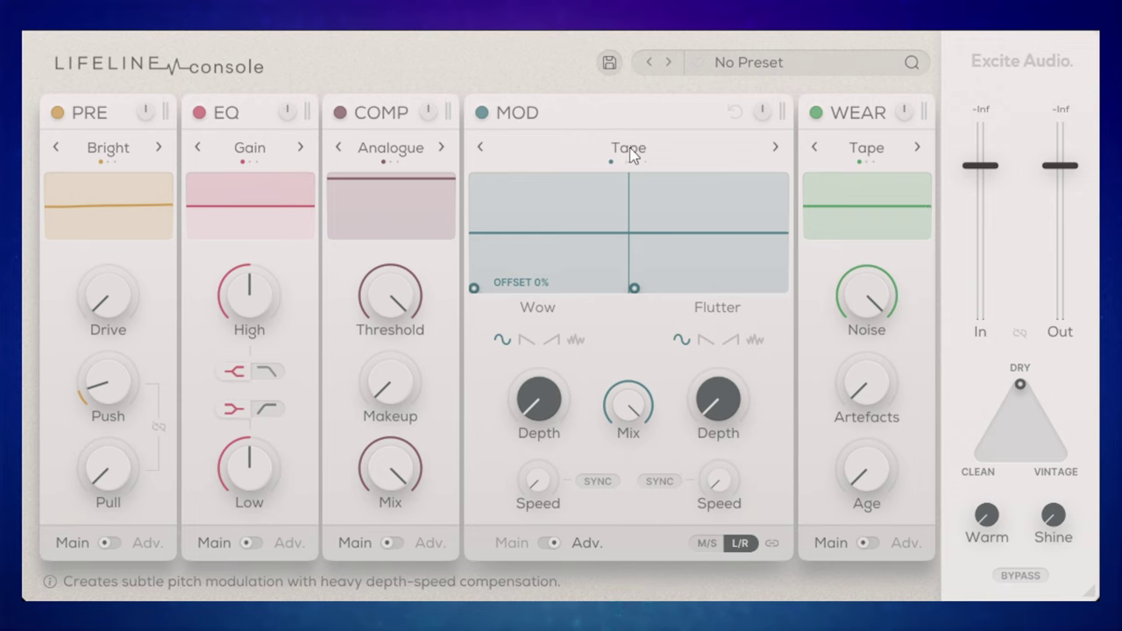
Step: Step the MOD module through Cassette and Tape to settle on Vinyl mode
click(776, 148)
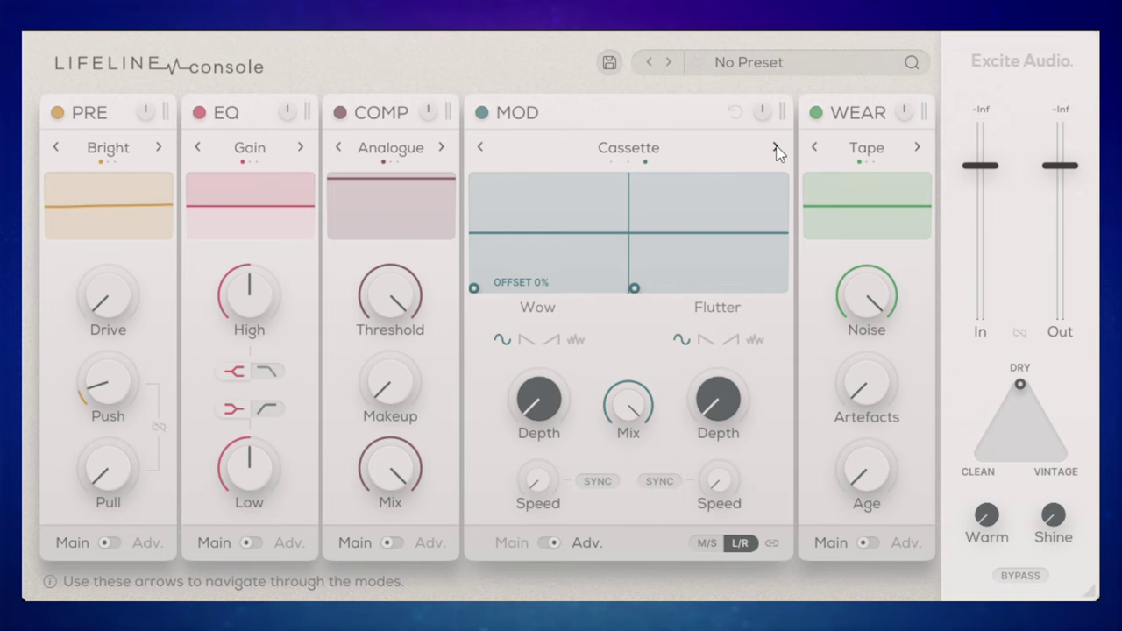
click(480, 147)
click(481, 147)
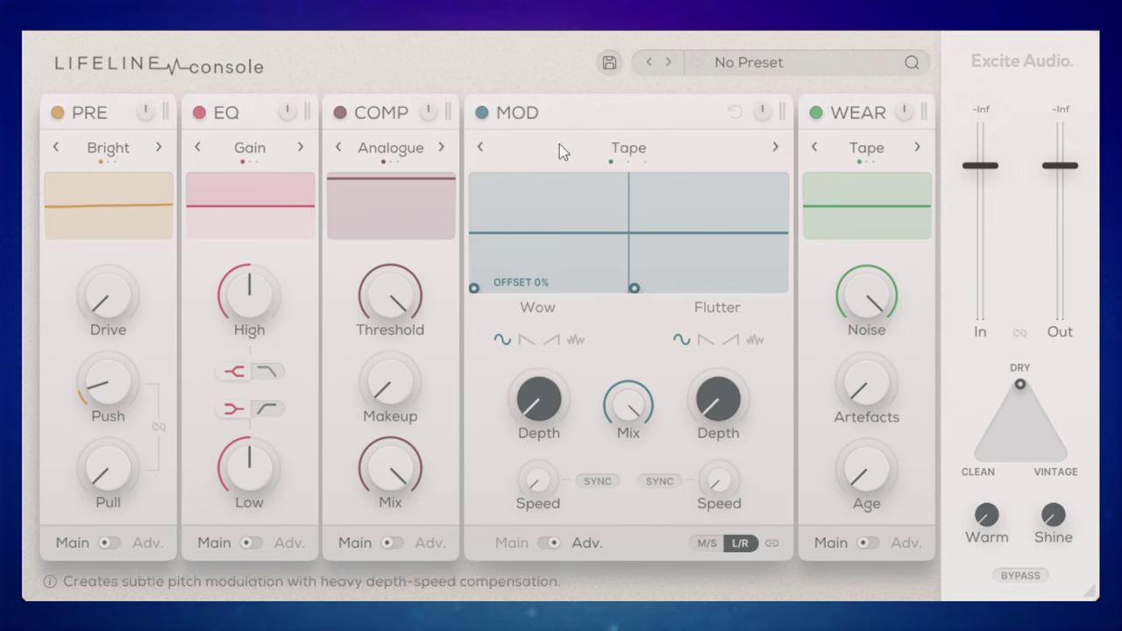
click(776, 148)
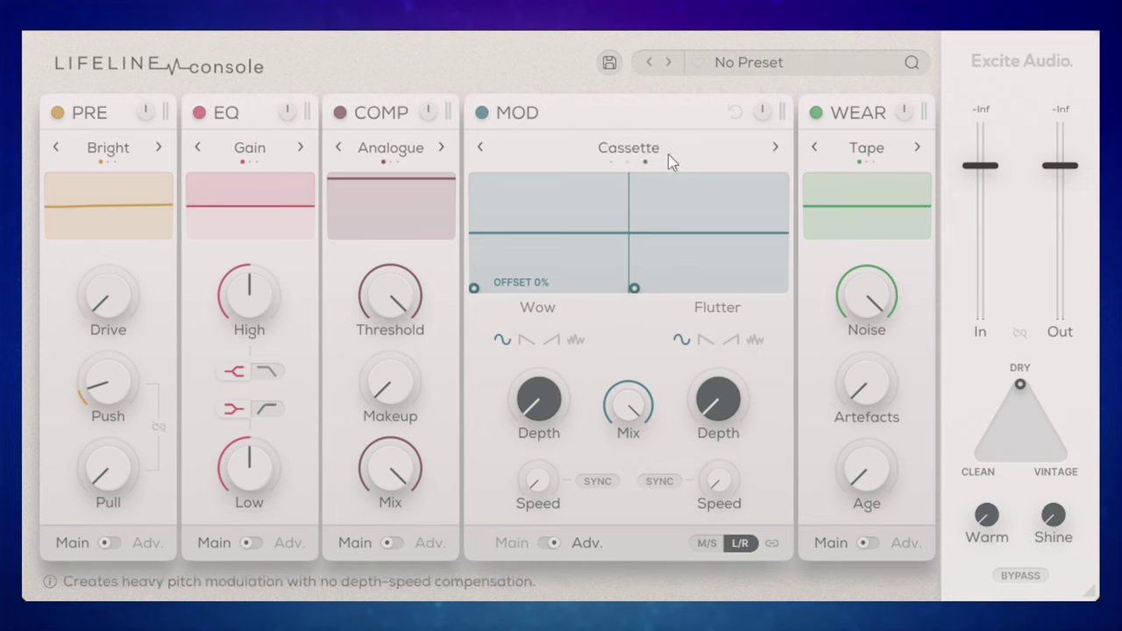
click(480, 147)
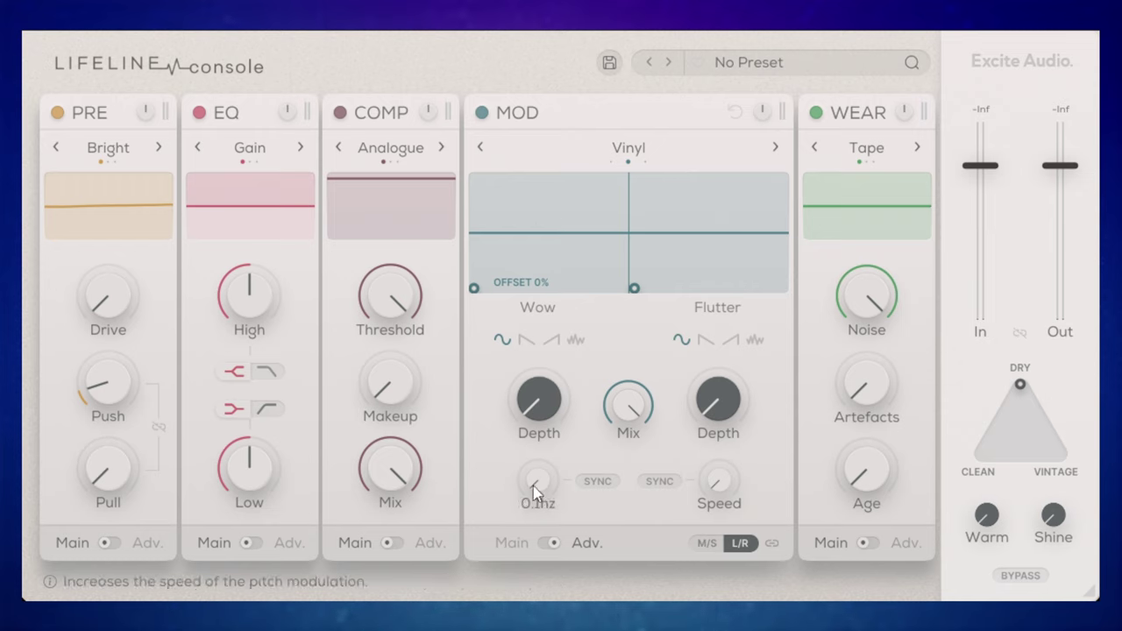
Step: Sync Wow and Flutter speeds to DAW tempo, setting Wow to a dotted quarter note
mouse_move(539, 491)
mouse_down()
mouse_move(530, 399)
mouse_move(532, 497)
mouse_move(532, 439)
mouse_up()
click(597, 482)
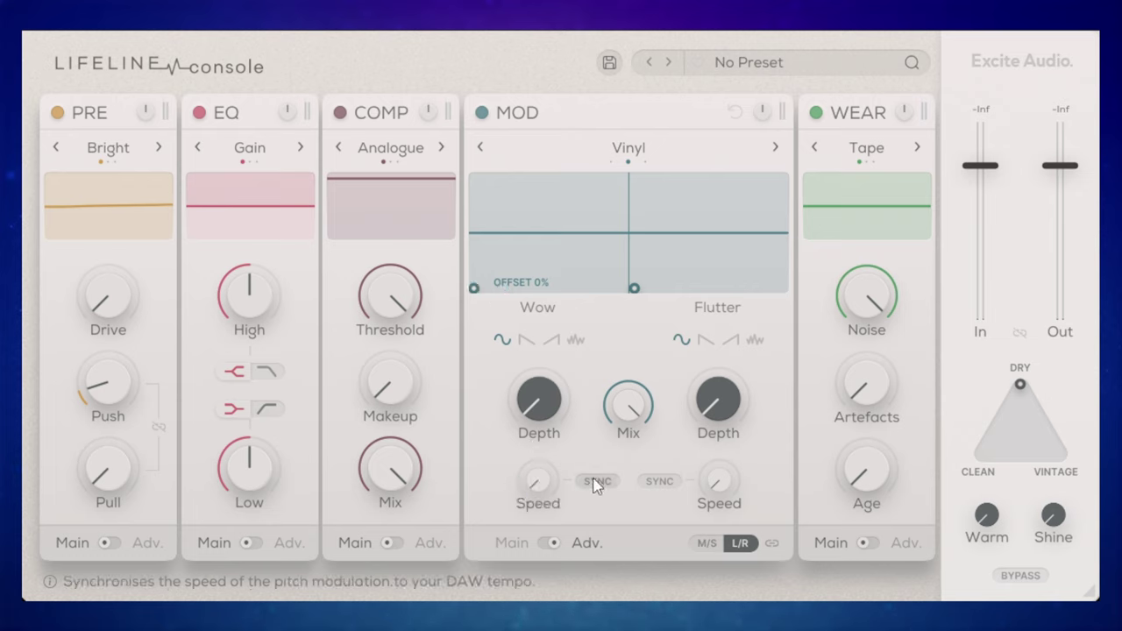
click(656, 482)
mouse_move(556, 477)
mouse_down()
mouse_move(534, 473)
mouse_move(519, 366)
mouse_up()
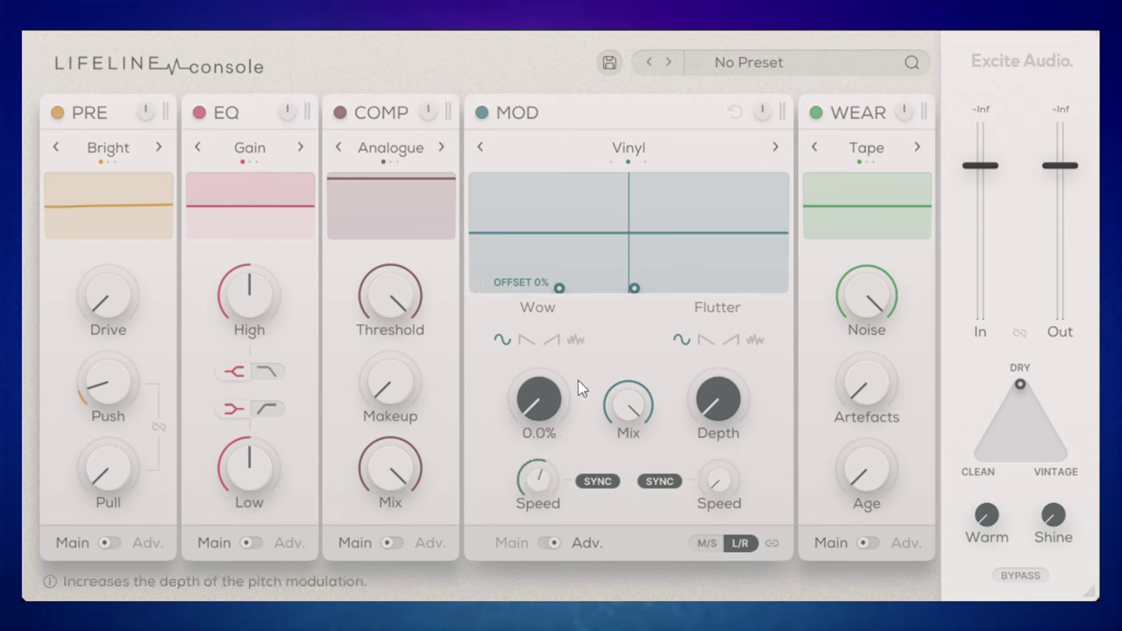
mouse_move(715, 483)
mouse_down()
mouse_move(694, 335)
mouse_move(696, 346)
mouse_up()
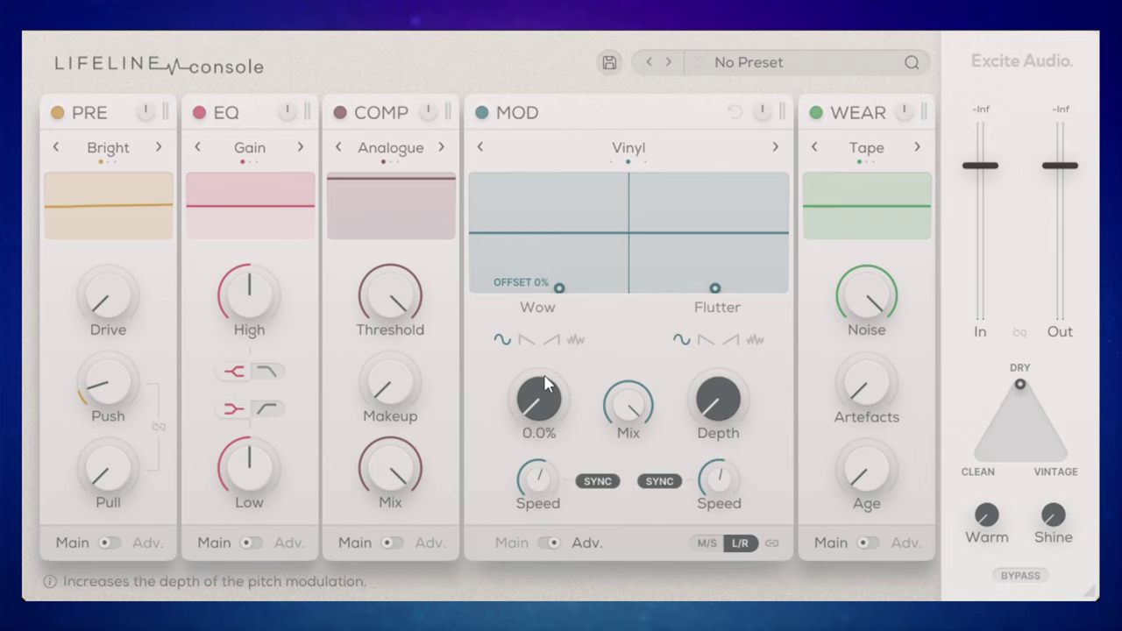
Step: Start playback and raise Wow Depth to about 35% and Flutter Depth to 24.8%
key(space)
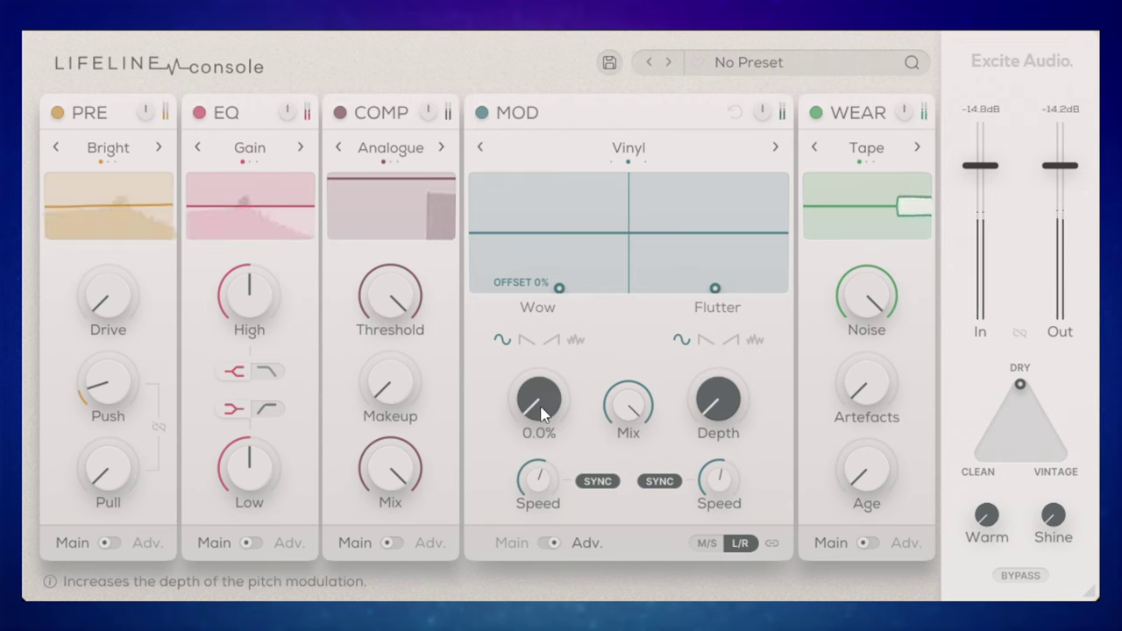
drag(541, 412, 541, 326)
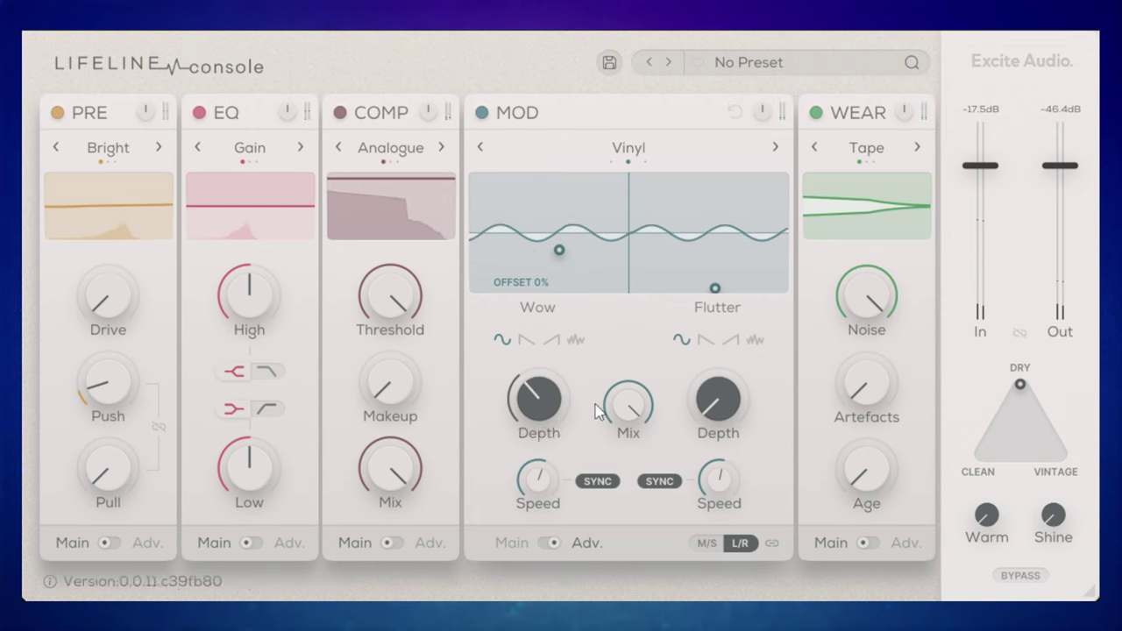
mouse_move(541, 405)
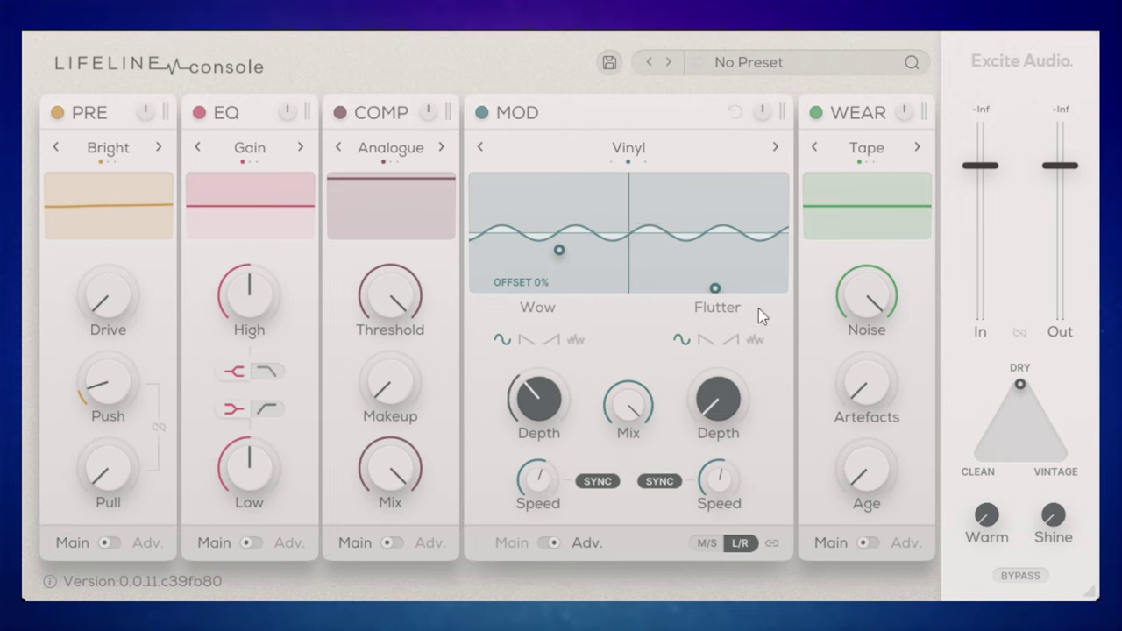
mouse_move(717, 395)
drag(716, 398, 712, 349)
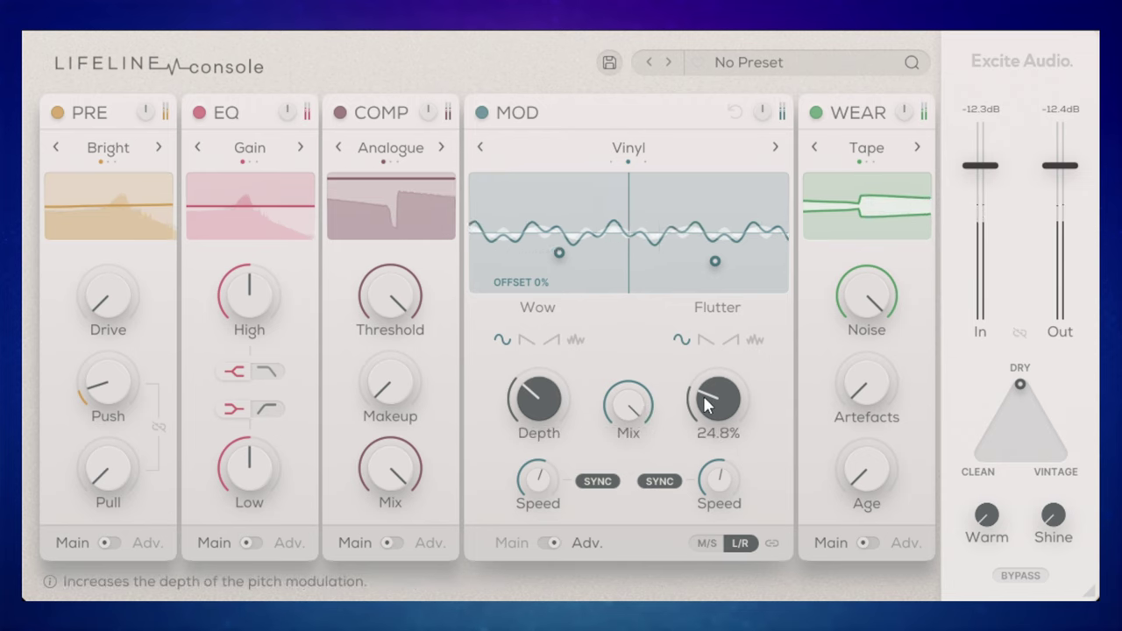
drag(707, 403, 719, 409)
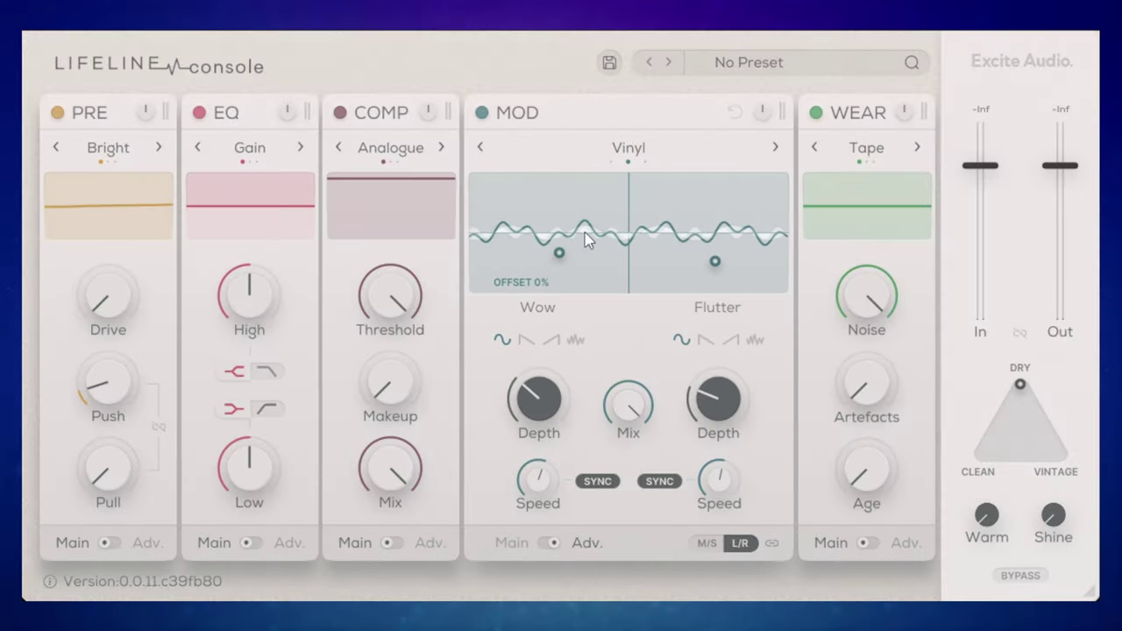
Step: Lower the MOD mix to 53.2%, trimming Wow depth slightly and Flutter depth to 22.8%
mouse_move(629, 387)
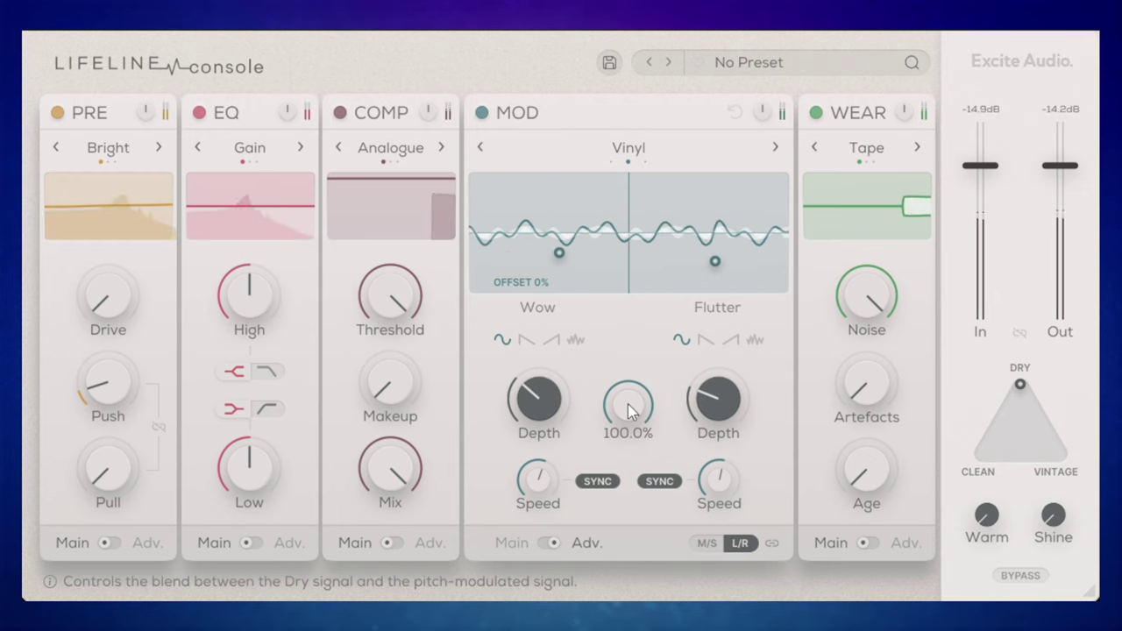
drag(627, 403, 641, 503)
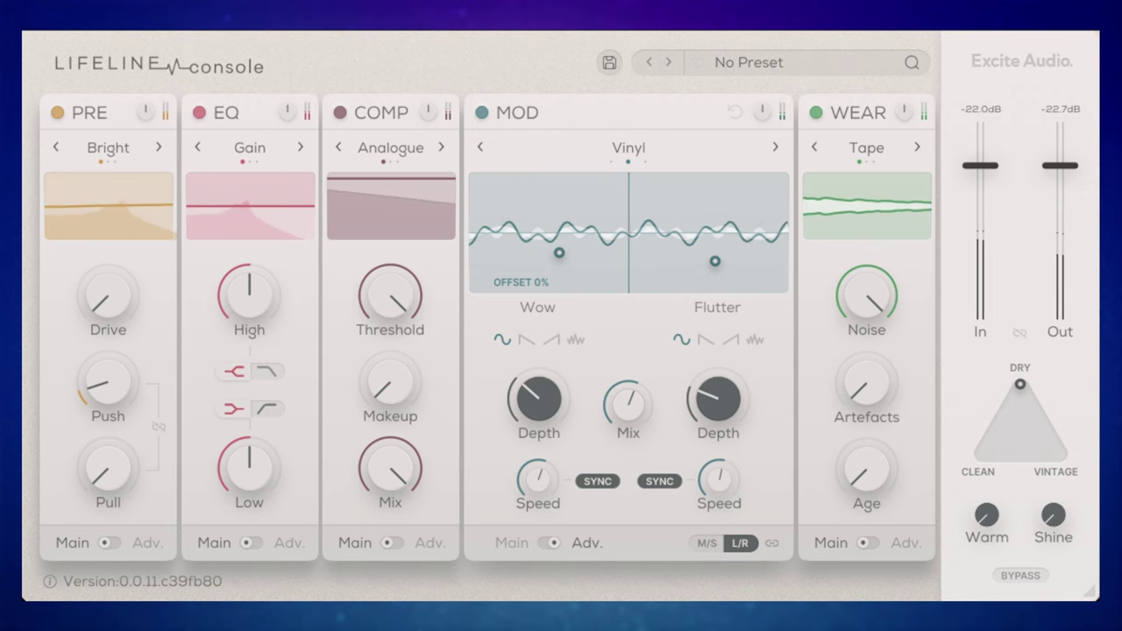
mouse_move(537, 401)
drag(534, 412, 535, 417)
drag(715, 403, 719, 416)
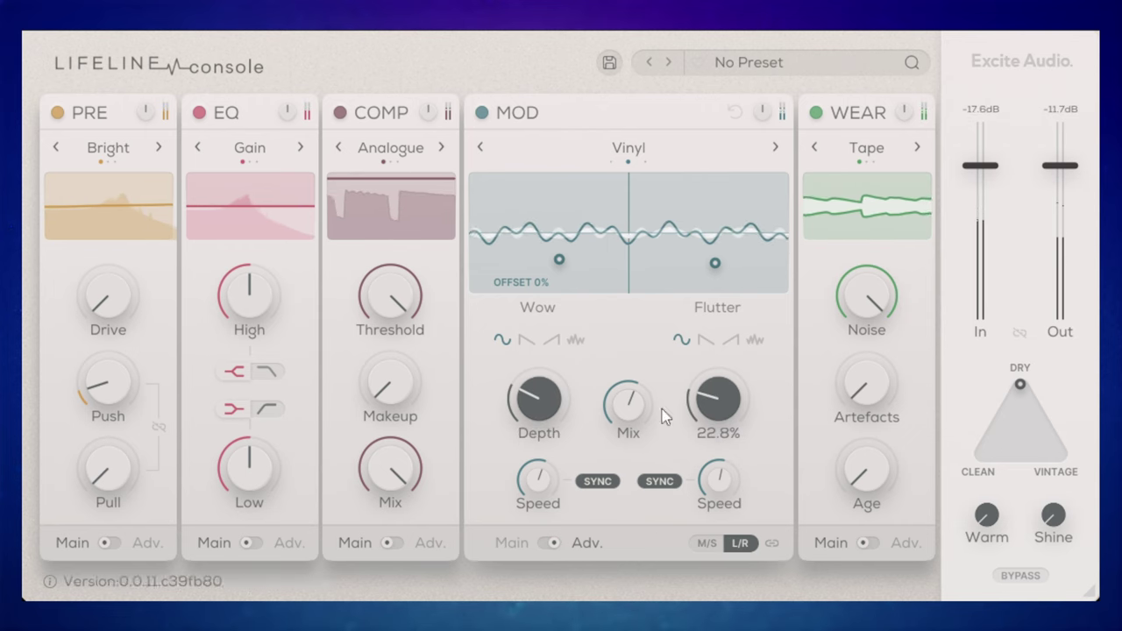
drag(636, 408, 635, 421)
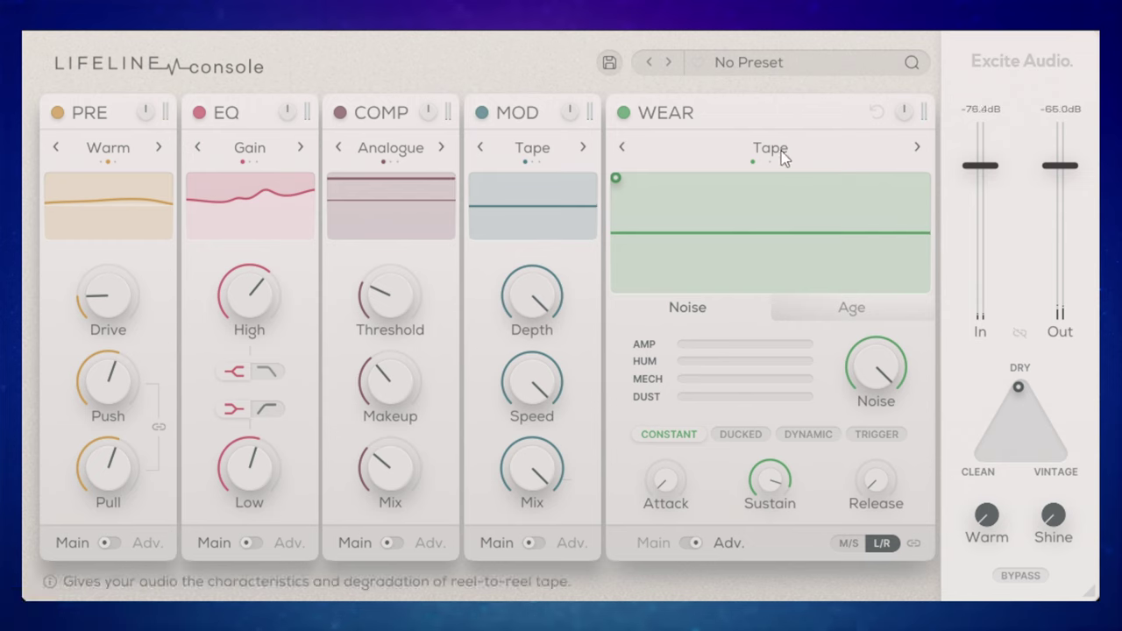
Step: Cycle WEAR through Vinyl and Cassette back to Tape and raise AMP hiss to about a third
click(917, 147)
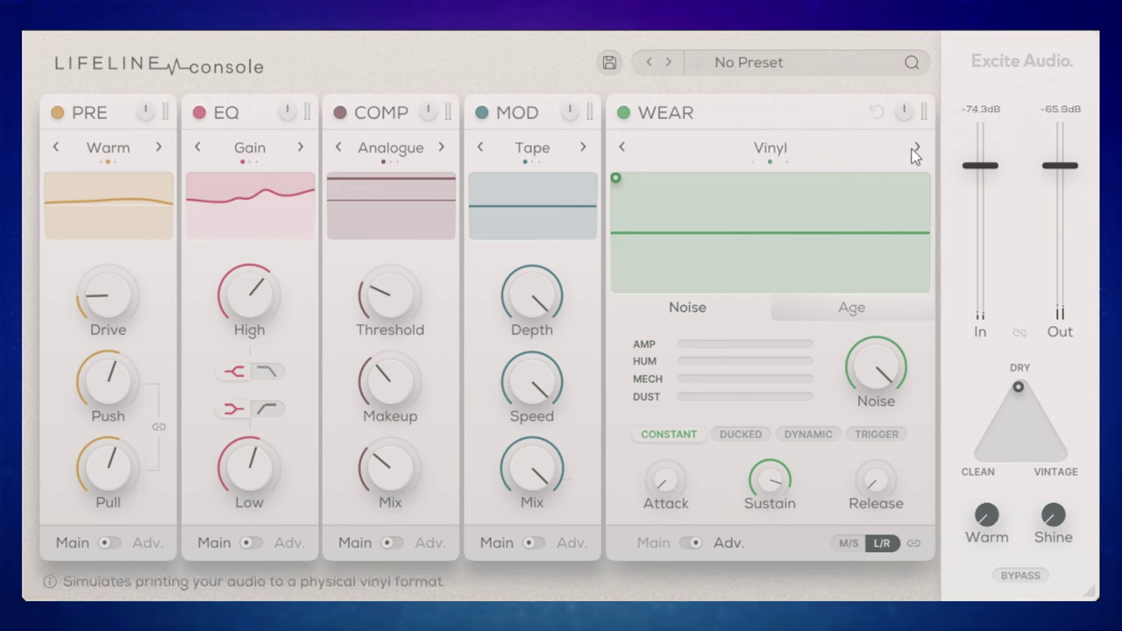
click(917, 148)
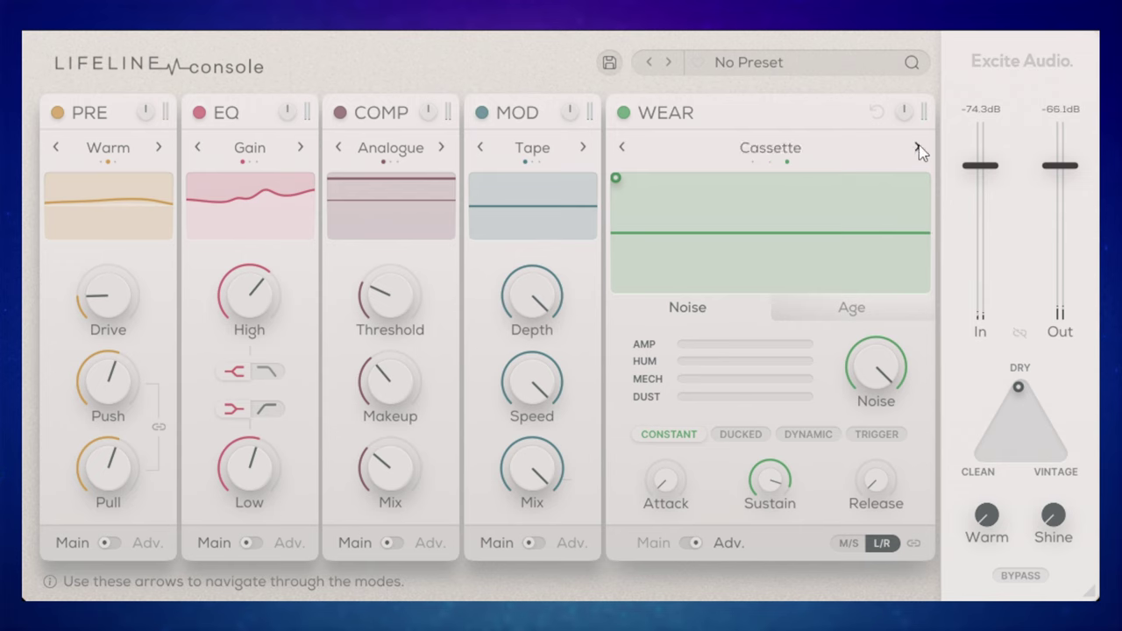
click(623, 148)
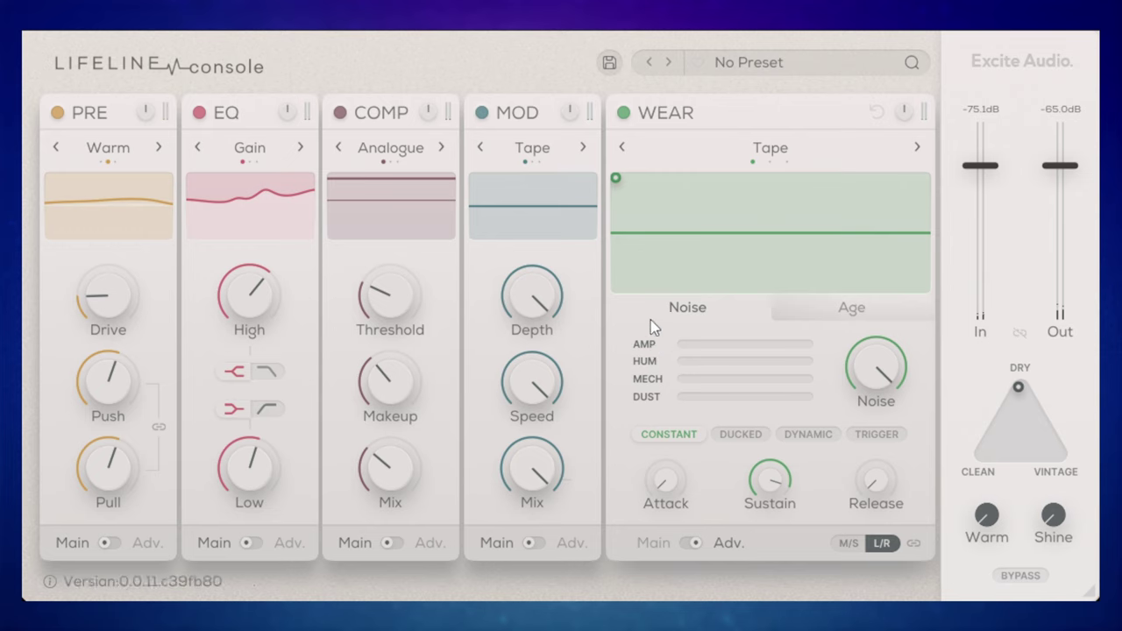
click(680, 347)
drag(681, 347, 735, 347)
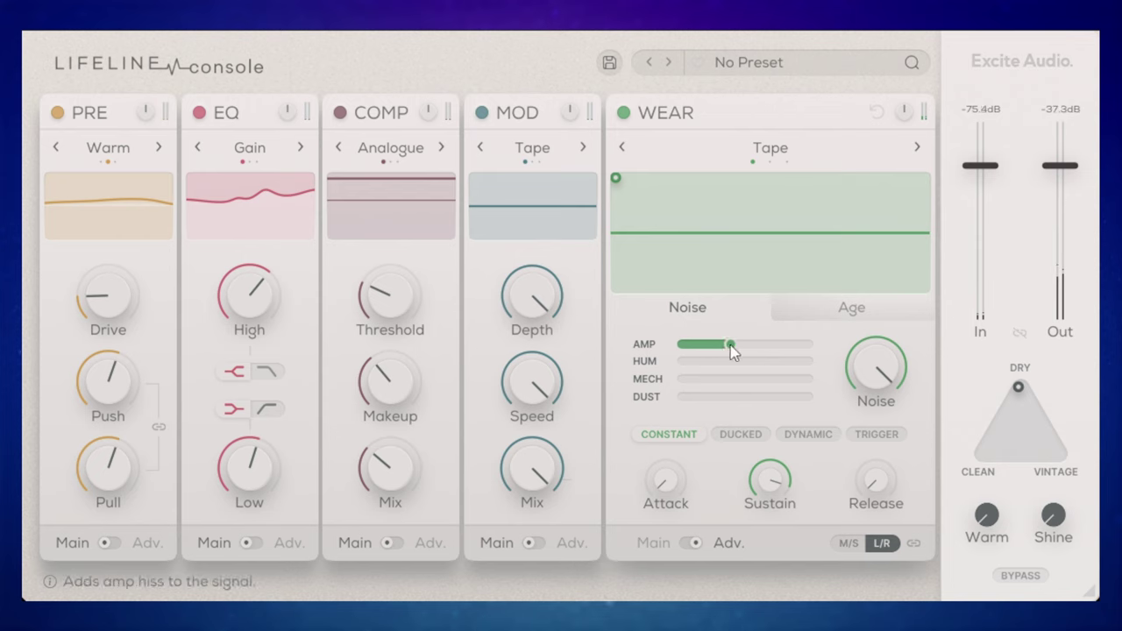
Step: Return WEAR to Tape mode via Vinyl and Cassette, then turn the AMP hiss down
click(918, 148)
click(918, 148)
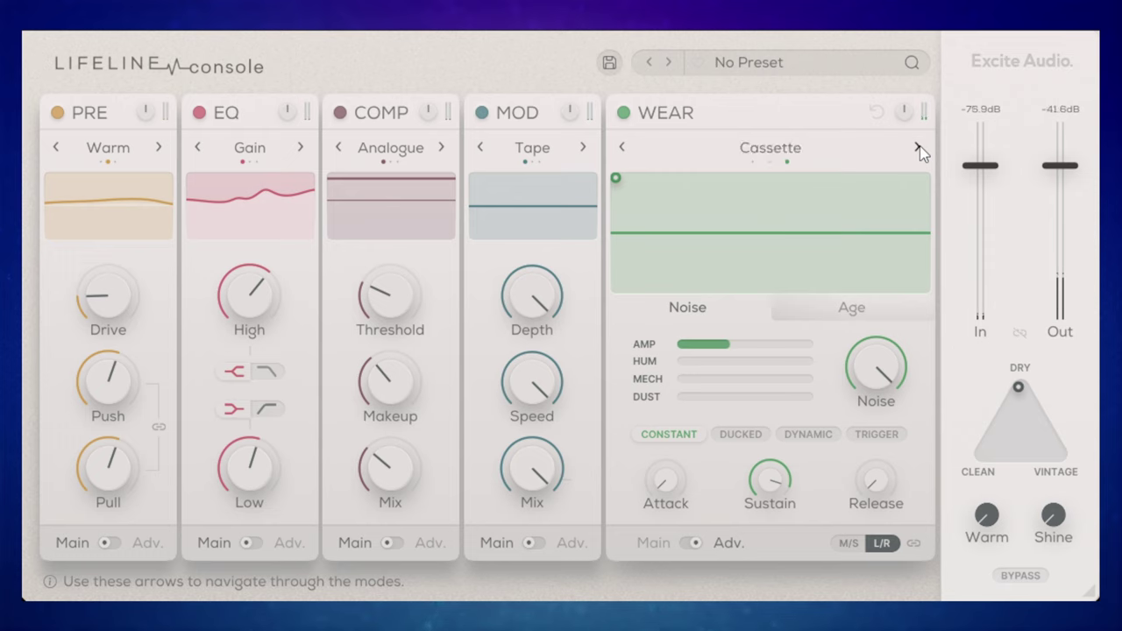
click(622, 148)
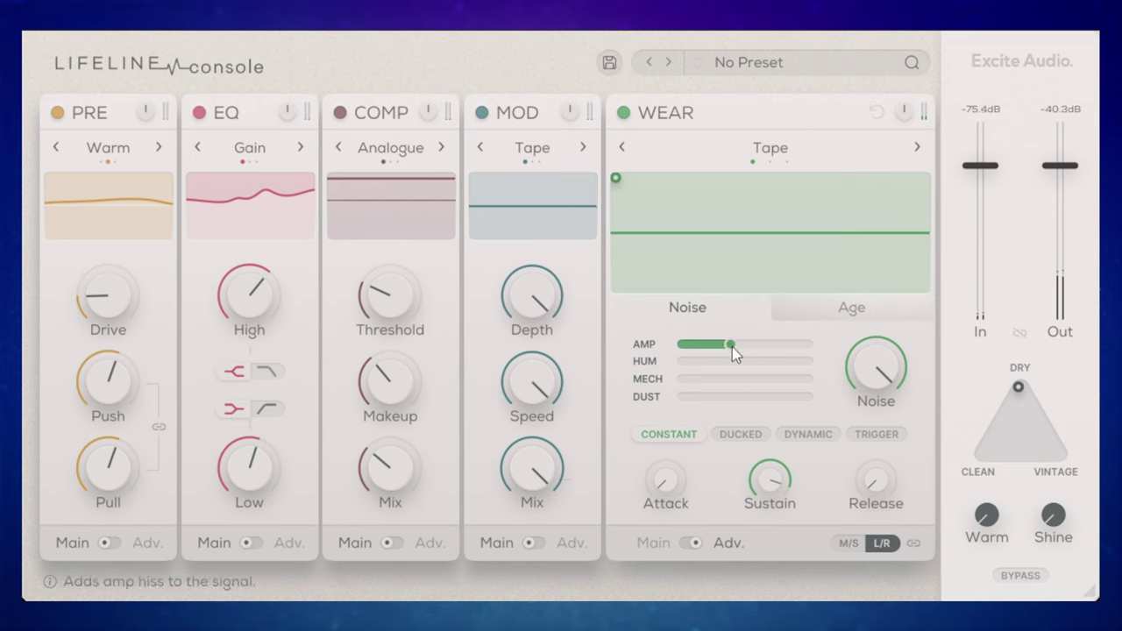
mouse_move(732, 347)
mouse_down()
mouse_move(649, 351)
mouse_move(744, 362)
mouse_move(672, 362)
mouse_move(681, 379)
mouse_move(747, 379)
mouse_move(672, 381)
mouse_move(735, 400)
mouse_move(709, 396)
mouse_move(707, 380)
mouse_move(732, 383)
mouse_move(698, 346)
mouse_move(711, 344)
mouse_up()
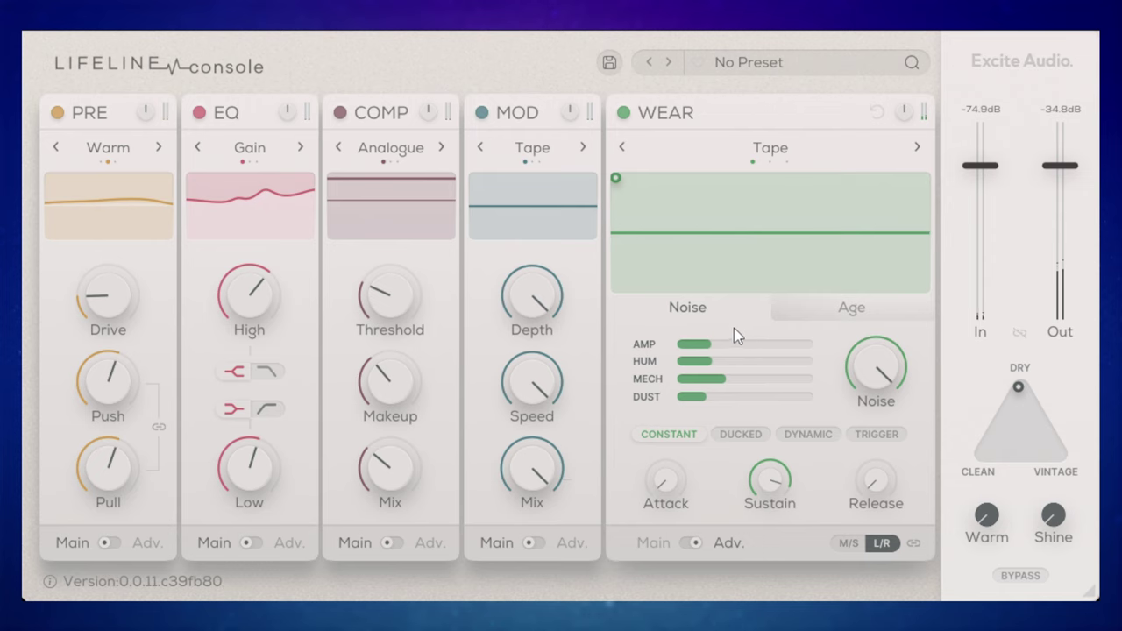
mouse_move(879, 376)
mouse_move(871, 373)
mouse_down()
mouse_move(875, 476)
mouse_move(876, 354)
mouse_move(877, 375)
mouse_up()
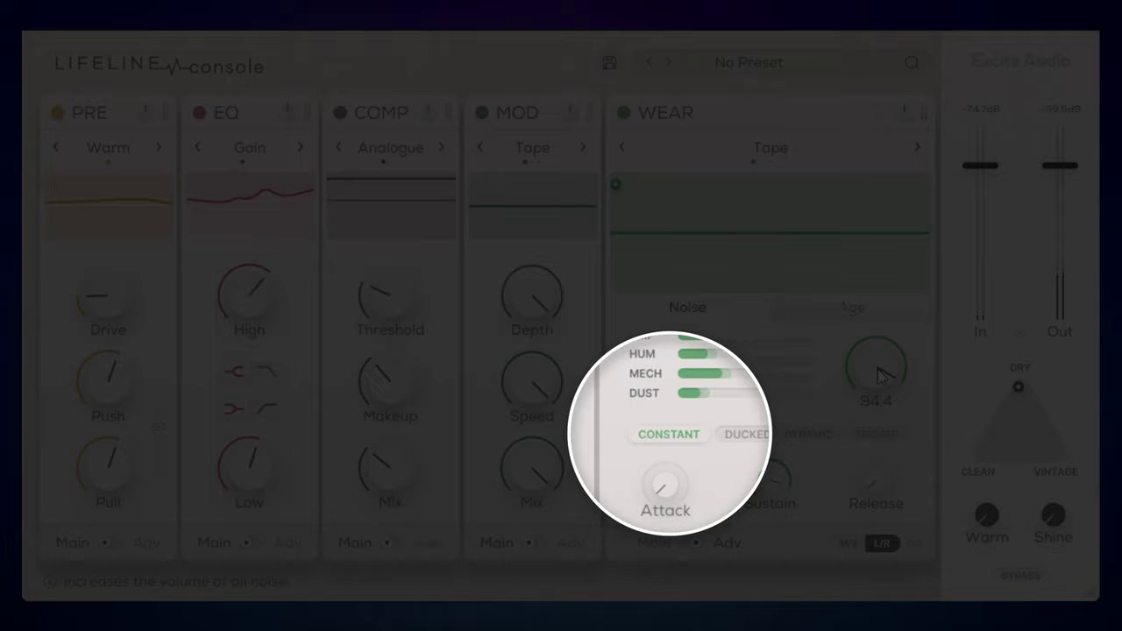
drag(880, 375, 877, 350)
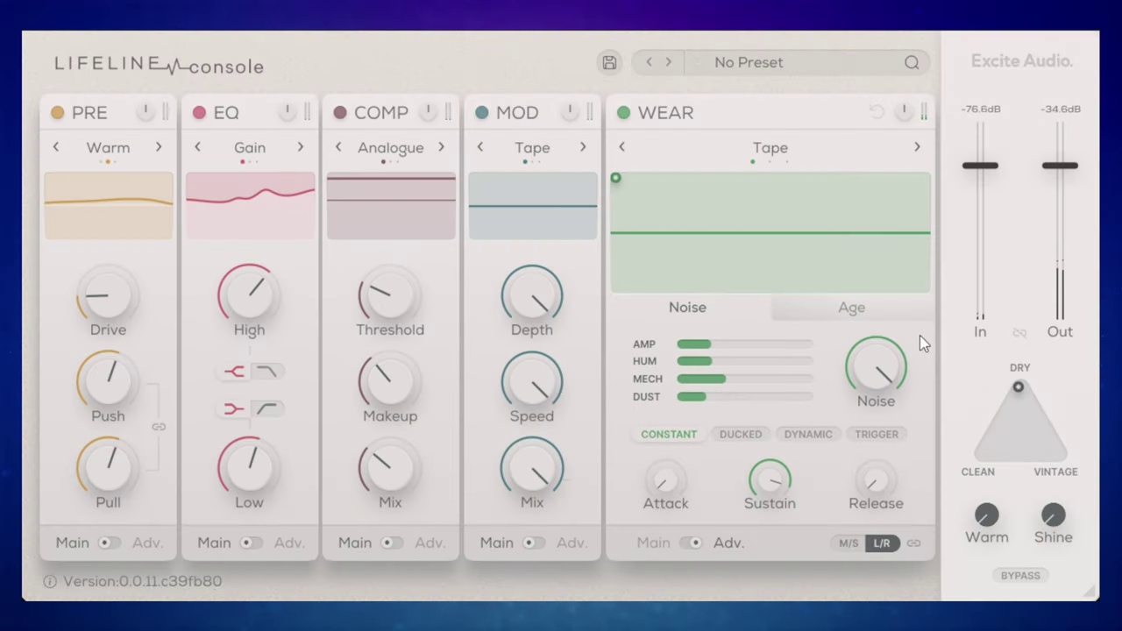
Step: Turn the WEAR Noise amount down, switch to Ducked mode, and lower Sustain to about -18 dB
mouse_move(884, 386)
drag(873, 375, 875, 596)
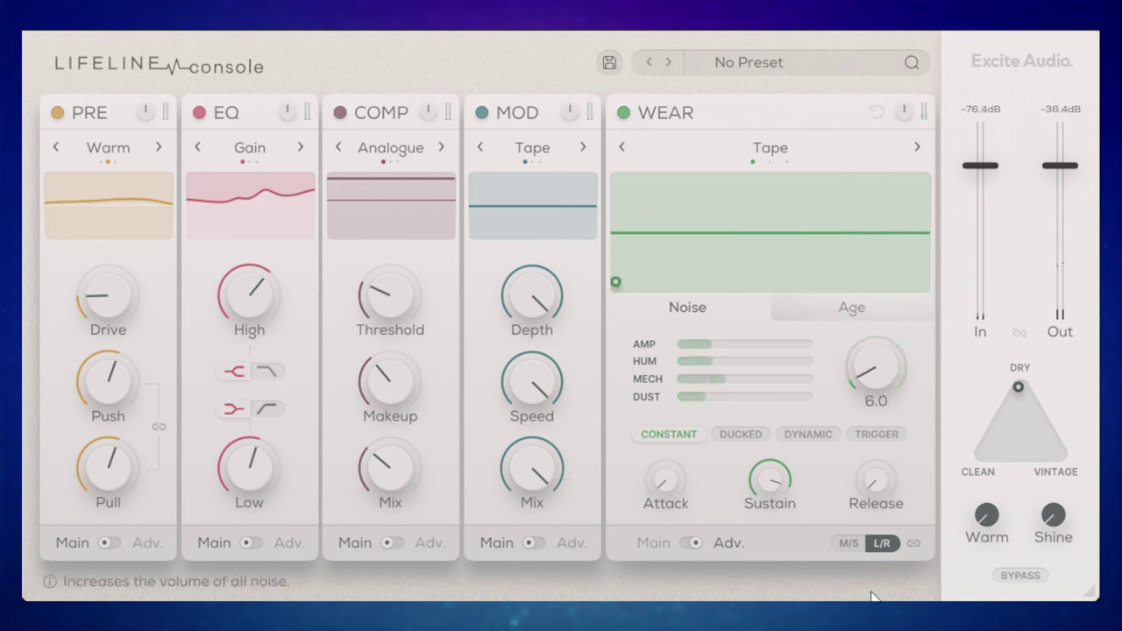
click(740, 439)
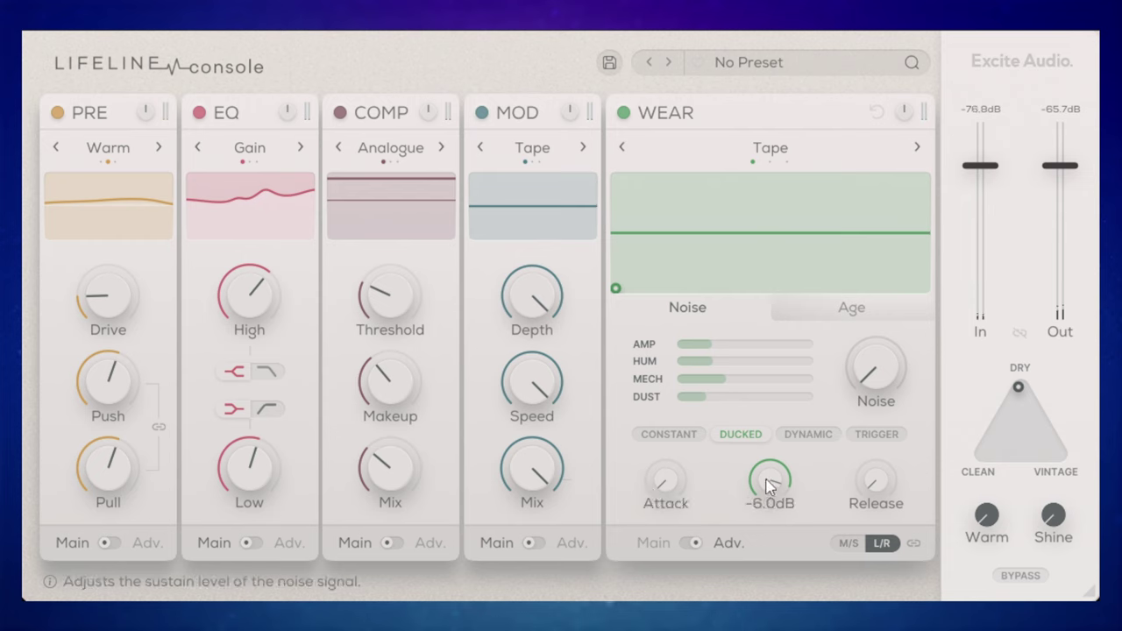
drag(768, 487, 771, 526)
Step: Play audio while sweeping the Noise amount from 94 to zero, then settle it around 20
drag(888, 375, 872, 126)
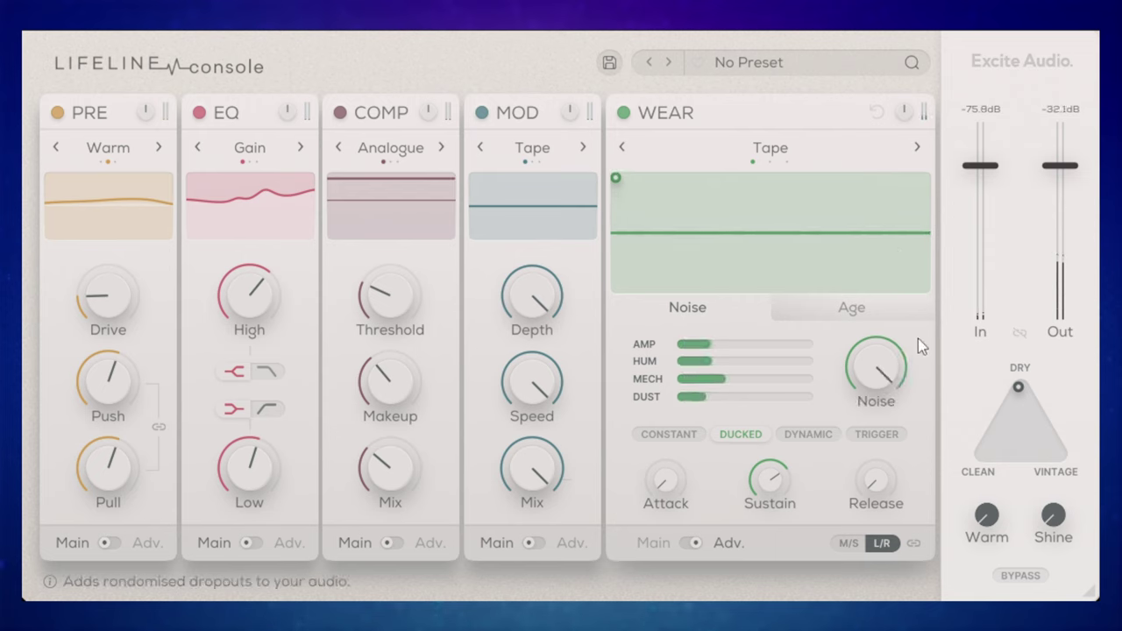
key(space)
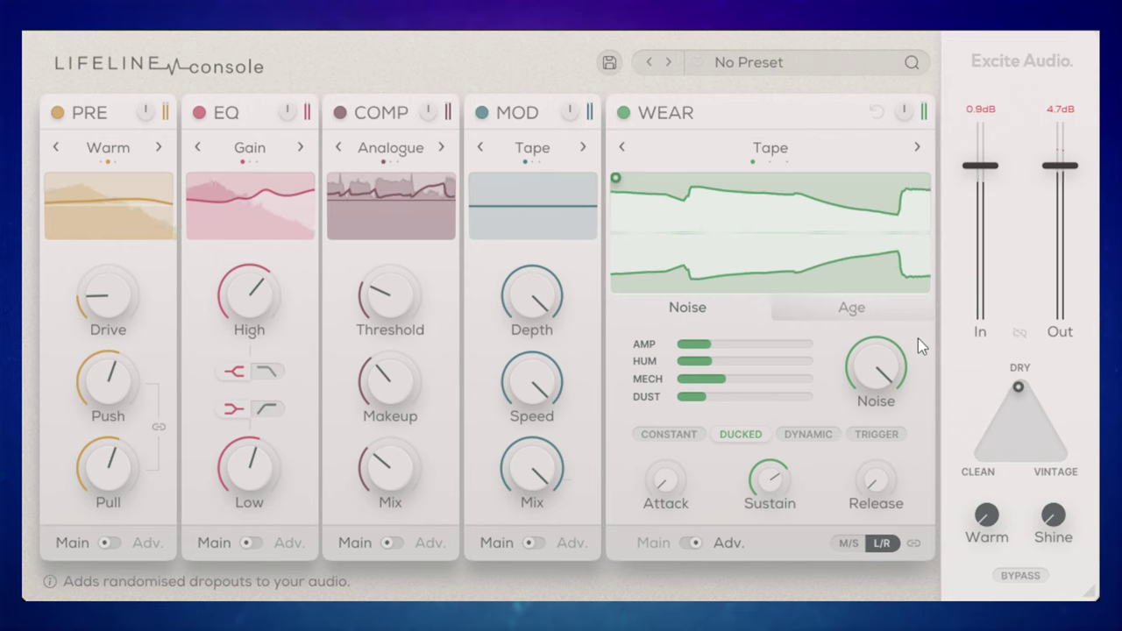
mouse_move(874, 368)
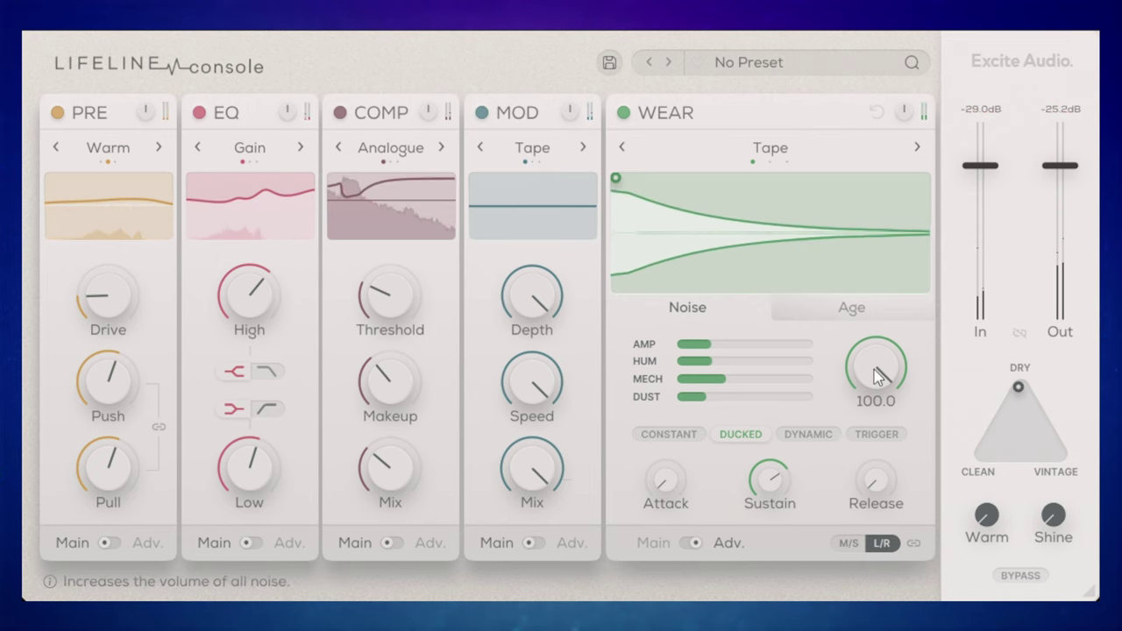
drag(874, 368, 886, 585)
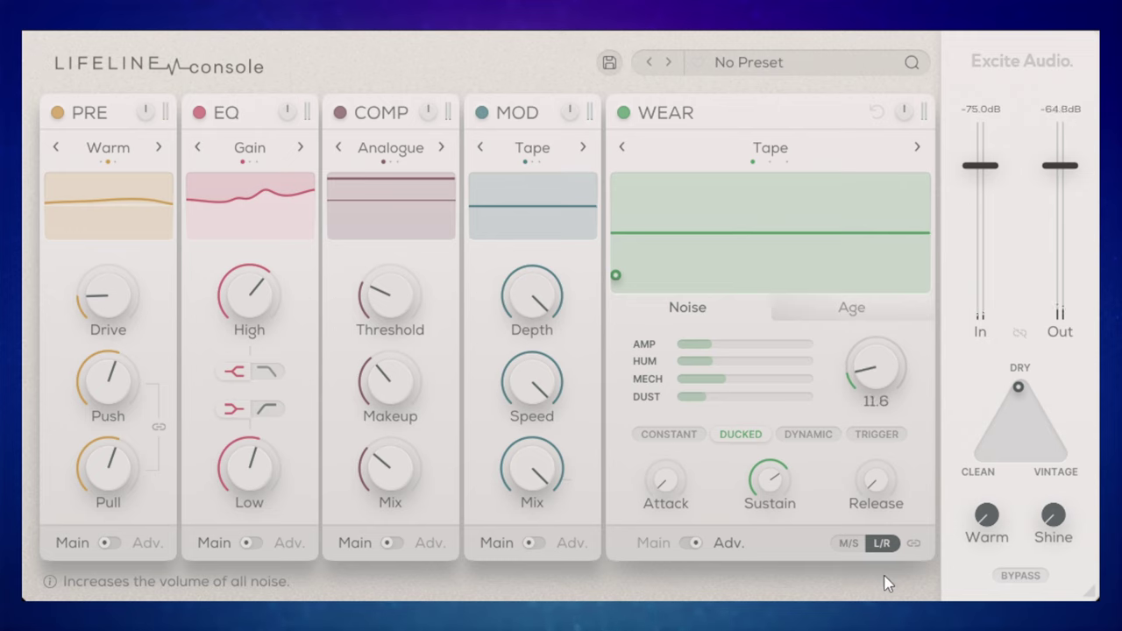
mouse_move(885, 577)
mouse_down()
mouse_move(887, 551)
mouse_move(892, 580)
mouse_up()
Step: Lower the noise Sustain to about -34 dB, switch to Dynamic mode, and raise Noise to 100
mouse_move(773, 478)
drag(770, 489, 780, 548)
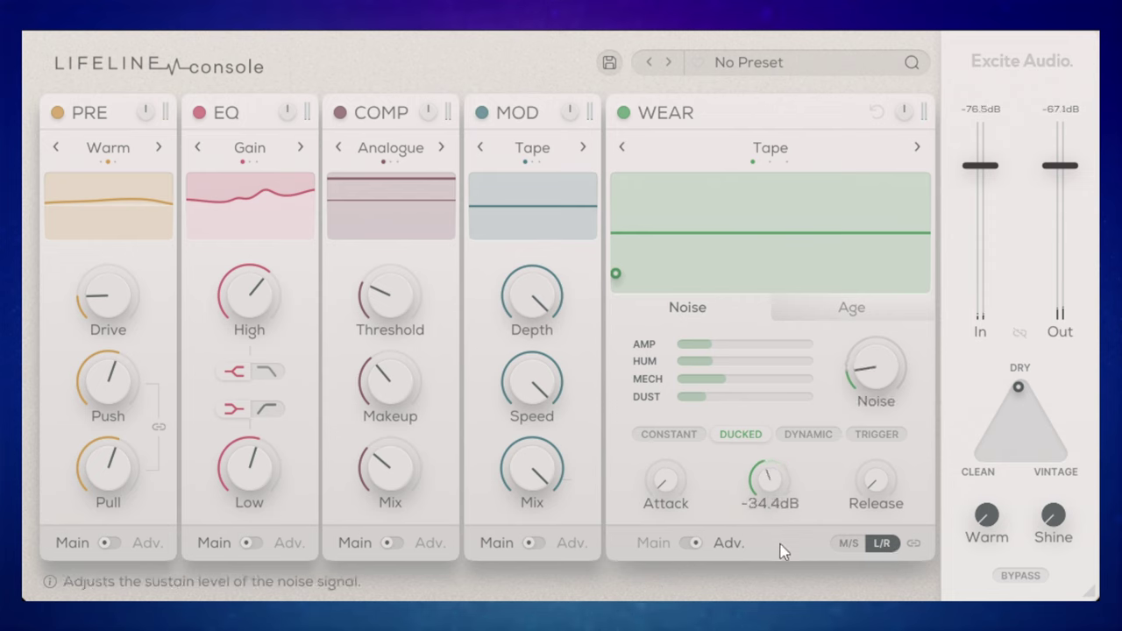
click(809, 435)
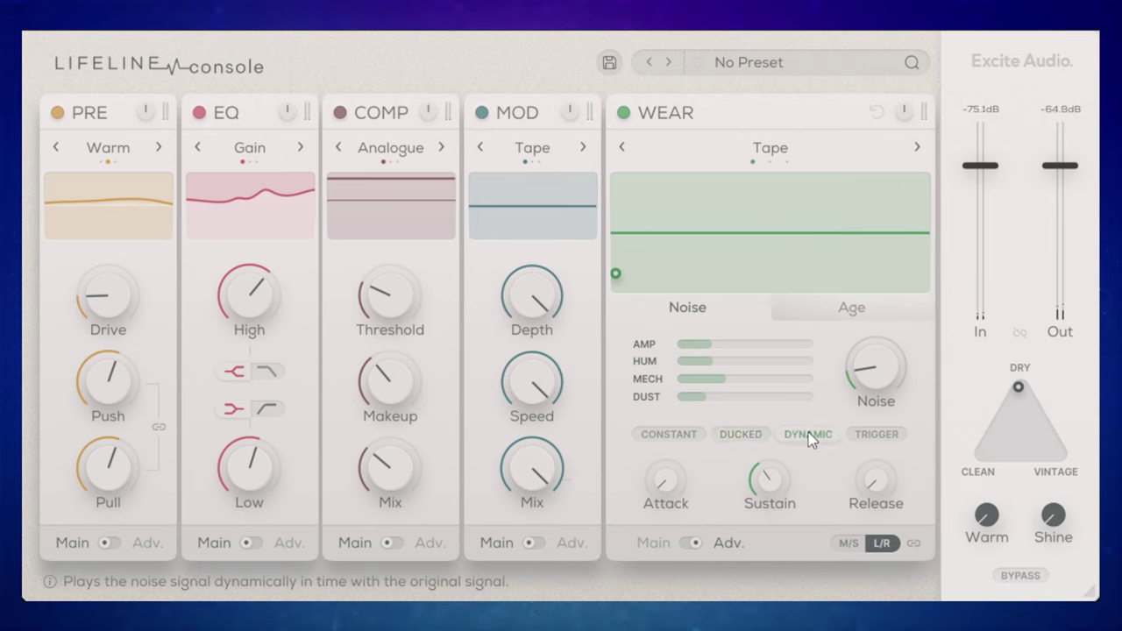
mouse_move(864, 385)
drag(873, 375, 867, 173)
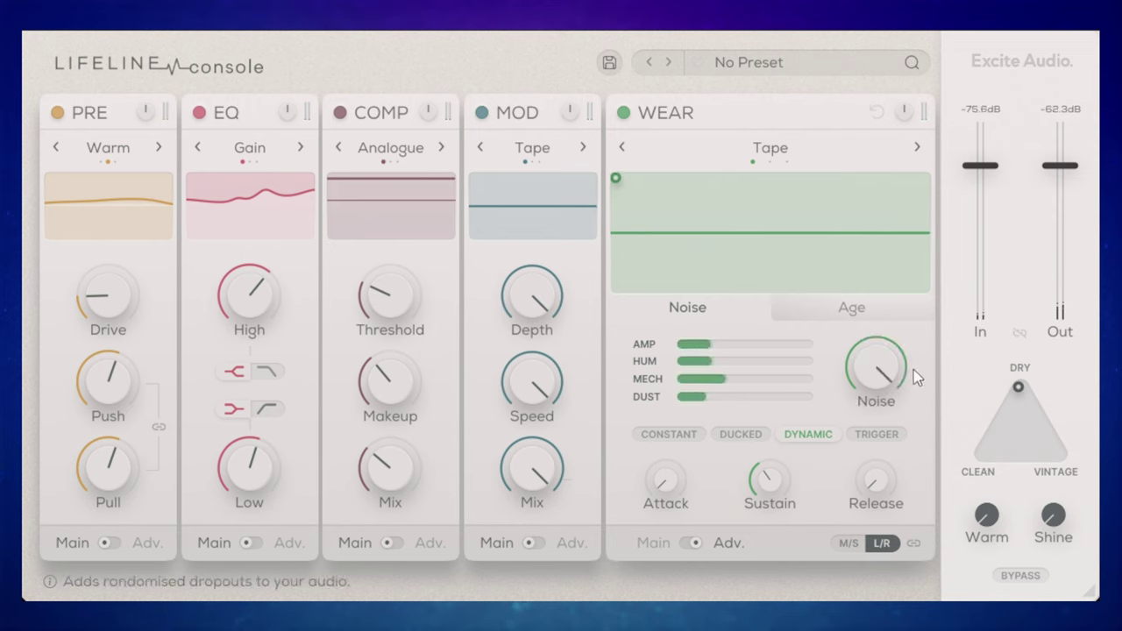
mouse_move(780, 496)
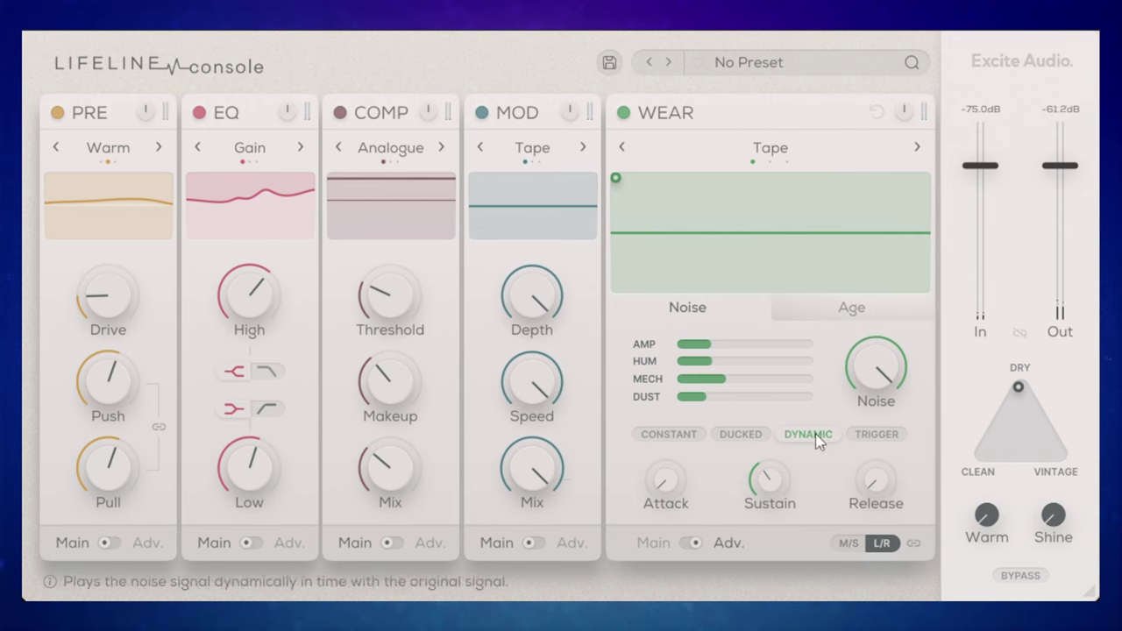
Step: Audition Trigger mode, then return the noise to Constant with the Noise amount at 0
click(877, 435)
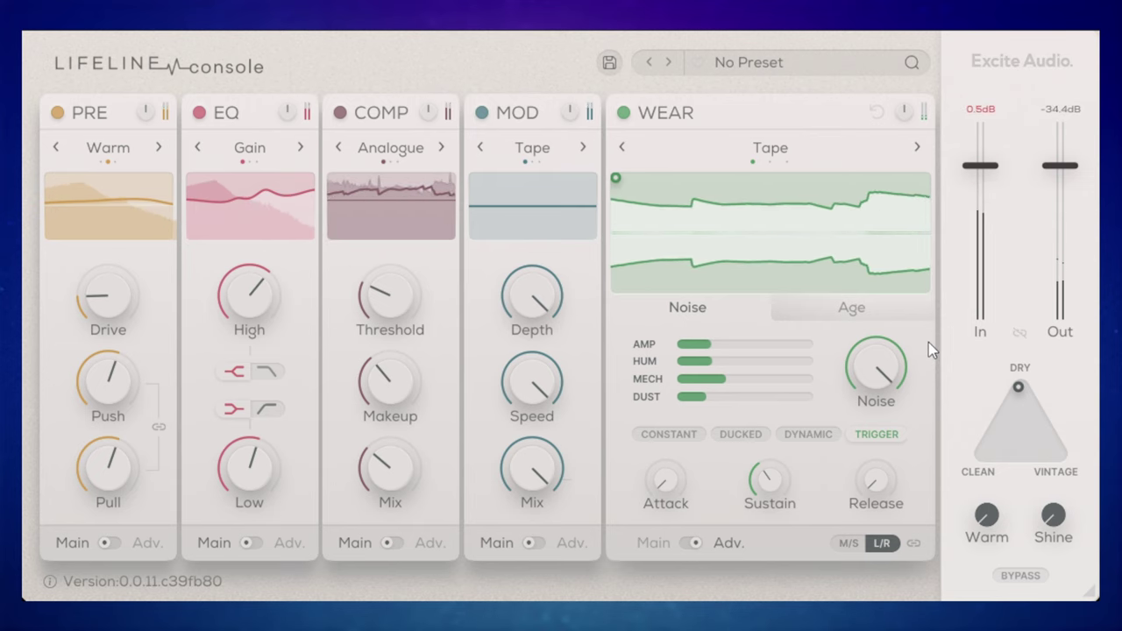
click(672, 434)
drag(872, 375, 881, 429)
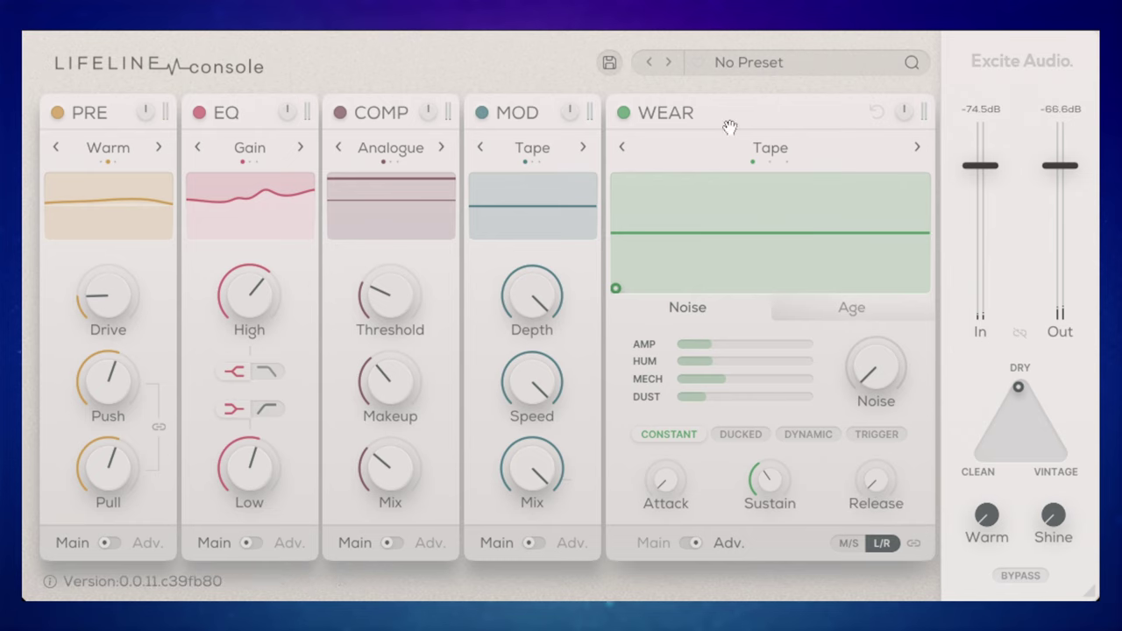
Step: On the WEAR Age page, set artefacts speed to 31.8% at 1/8 and tempo-sync artefacts and dropouts
click(840, 308)
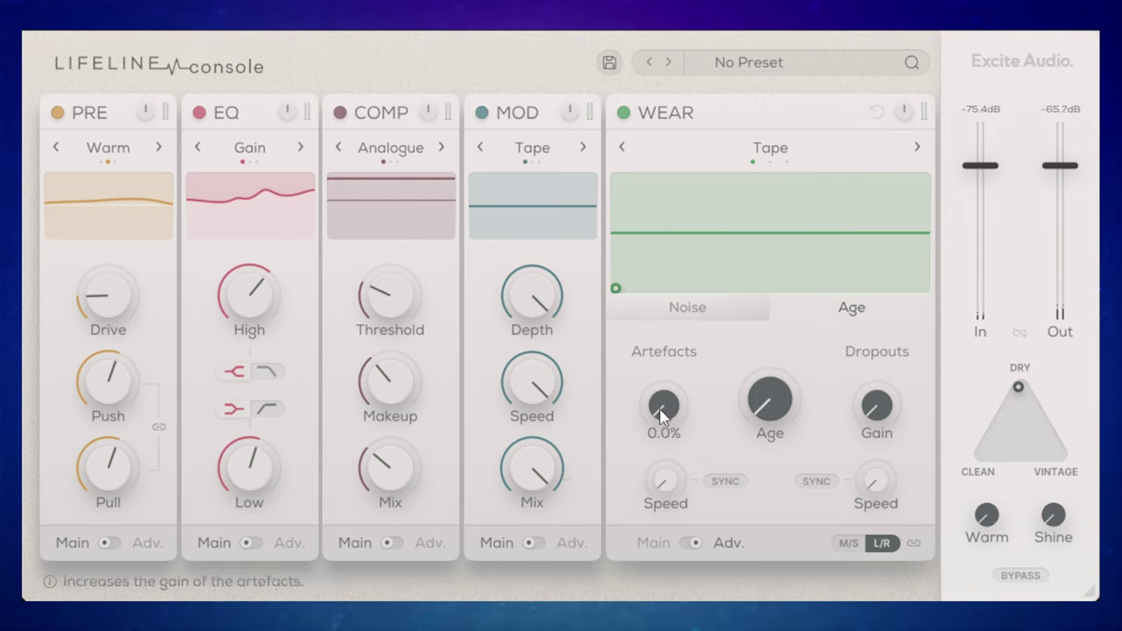
drag(663, 401, 666, 436)
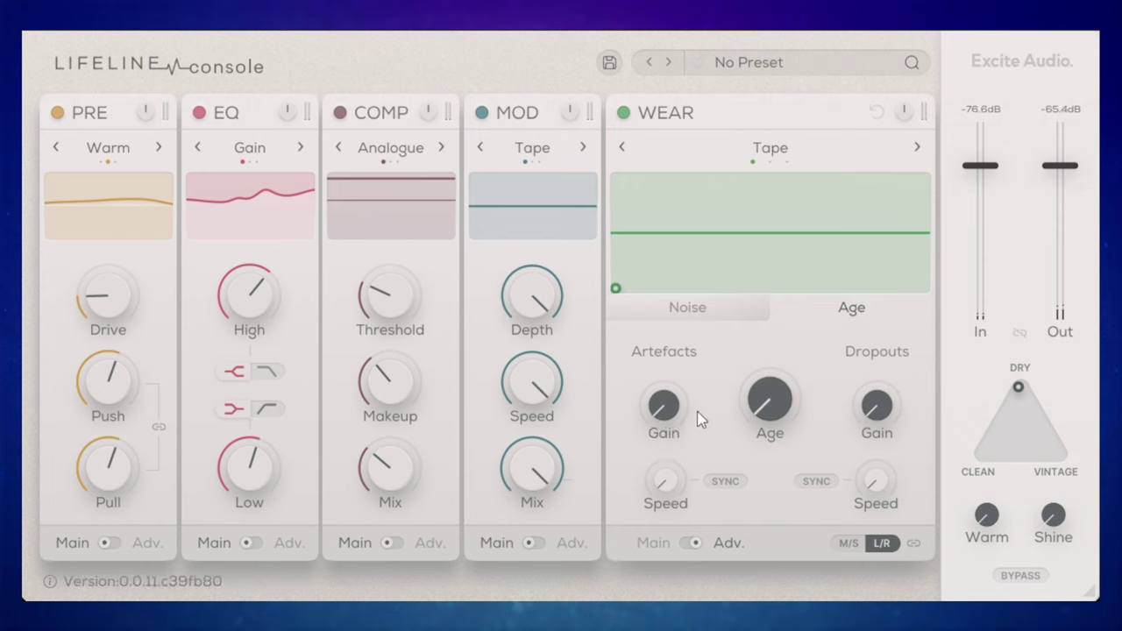
drag(665, 486, 664, 426)
drag(667, 479, 664, 406)
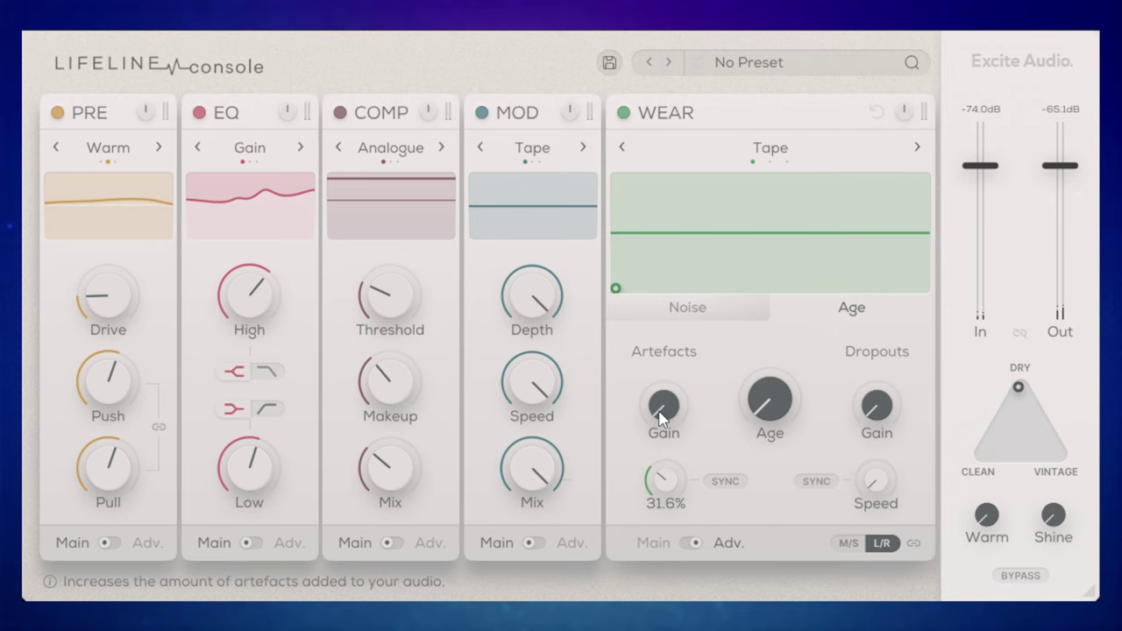
click(727, 482)
drag(667, 484, 641, 346)
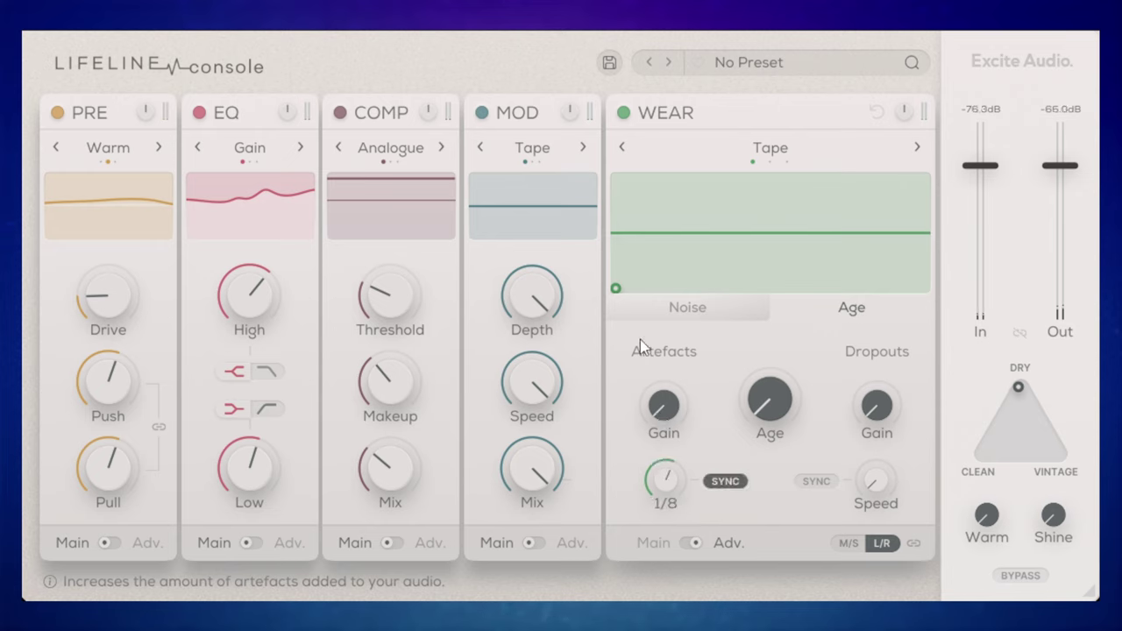
click(816, 481)
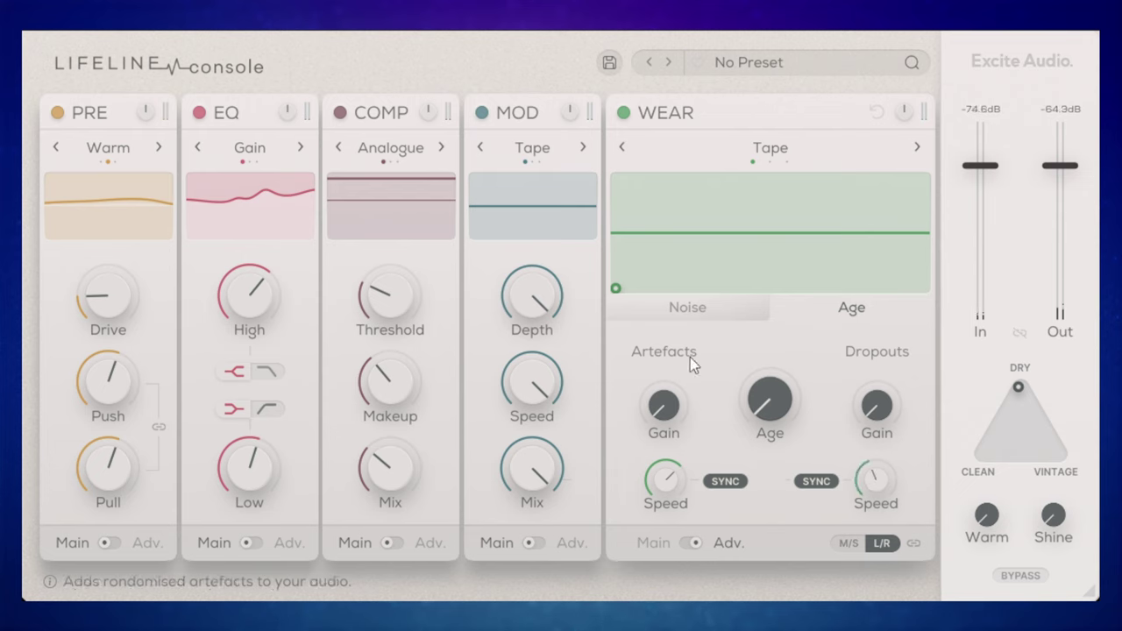
Step: Raise artefacts gain to about 60% and Age to about 29%, with artefacts rate at 1/8 triplet
scroll(662, 394, up, 3)
drag(662, 395, 652, 328)
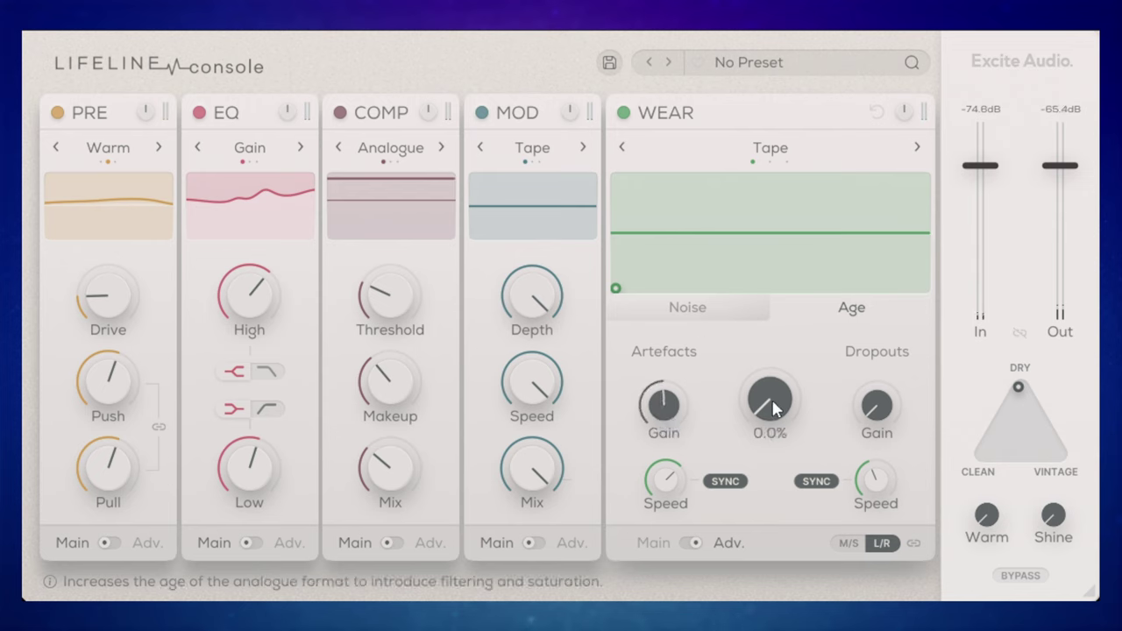
drag(766, 399, 763, 365)
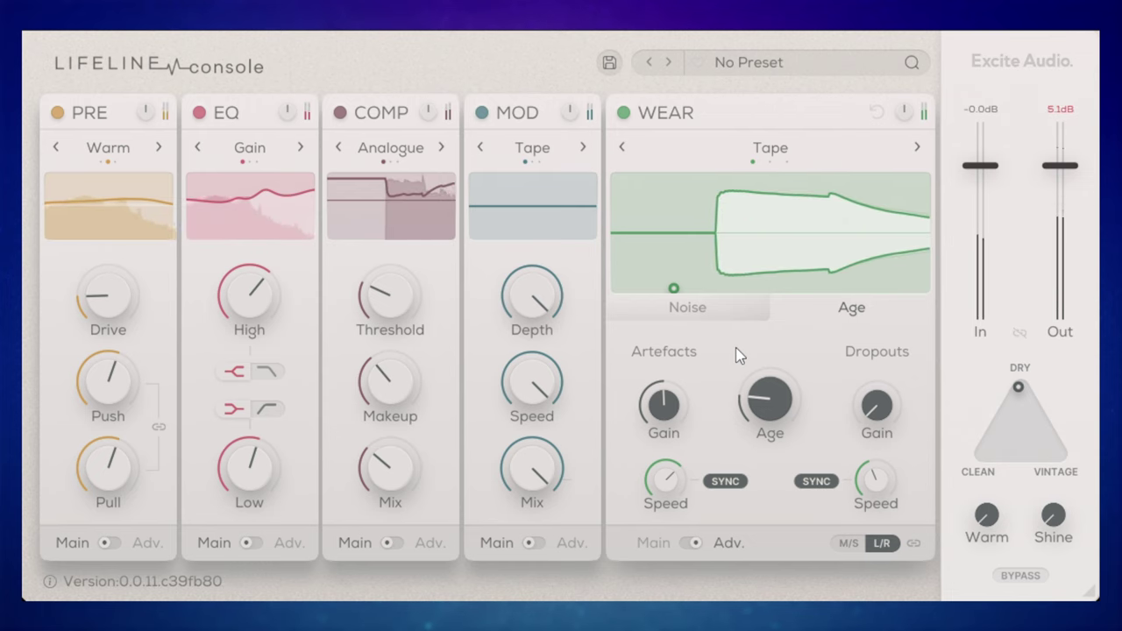
mouse_move(665, 408)
drag(665, 408, 664, 392)
mouse_move(763, 405)
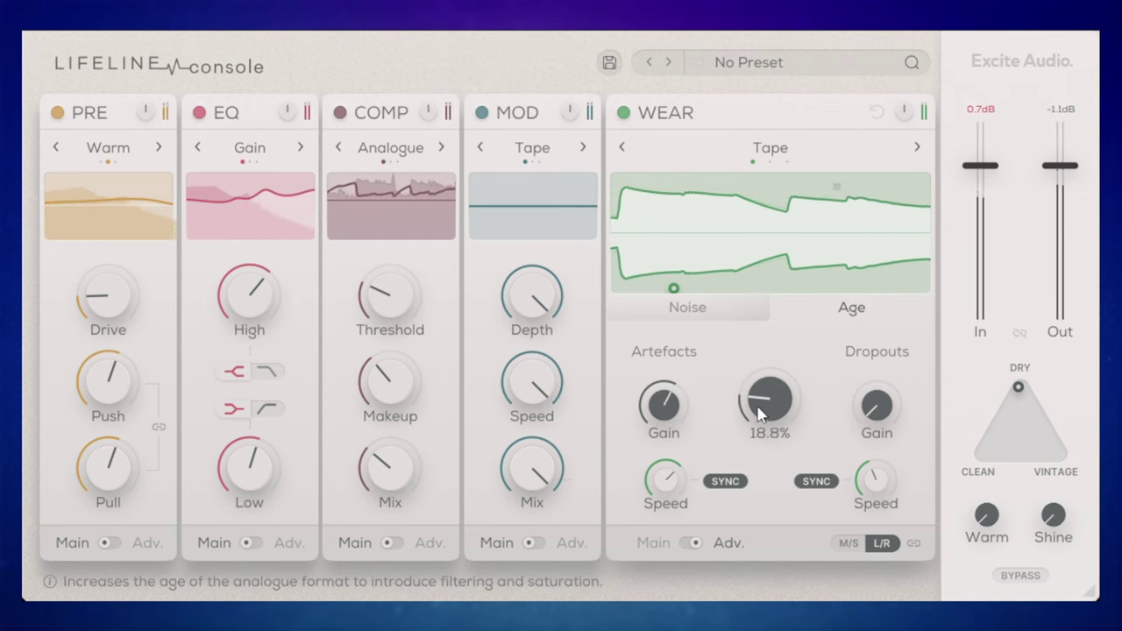
drag(752, 394, 753, 389)
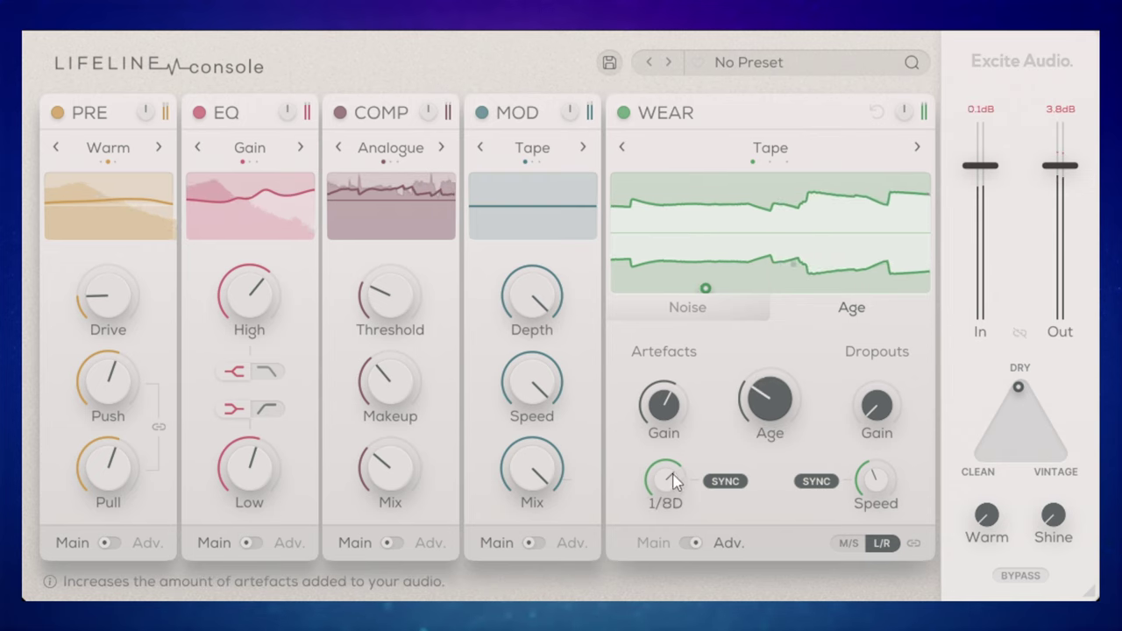
drag(663, 488, 668, 478)
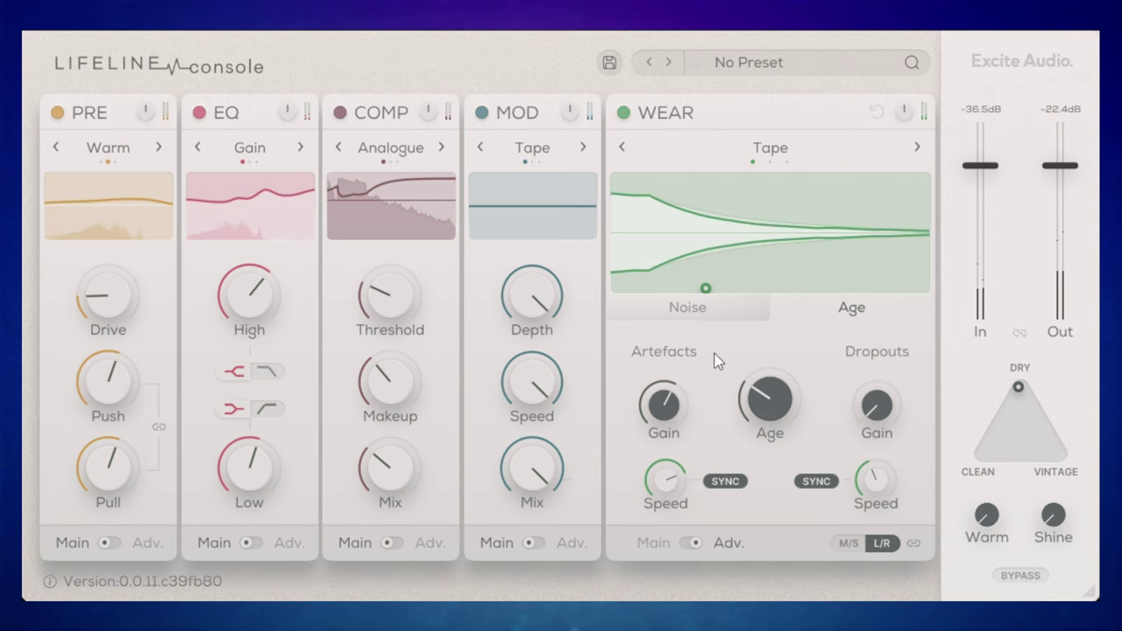
Step: Deepen the dropouts gain to about 40%, then return to the WEAR Noise page
mouse_move(905, 351)
mouse_move(880, 409)
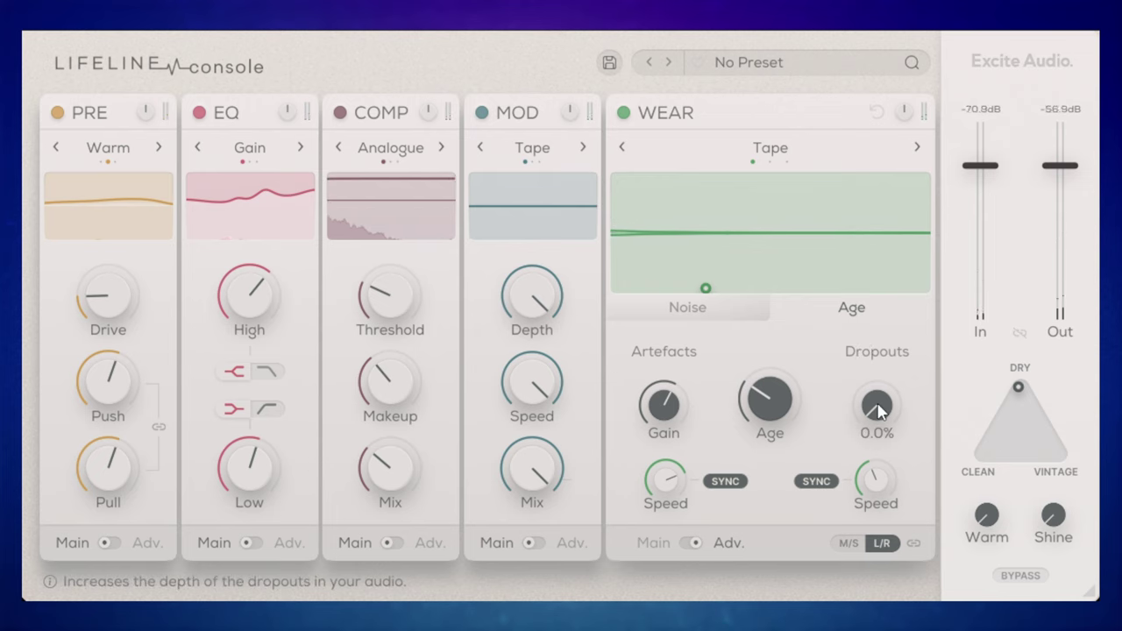
drag(879, 410, 866, 339)
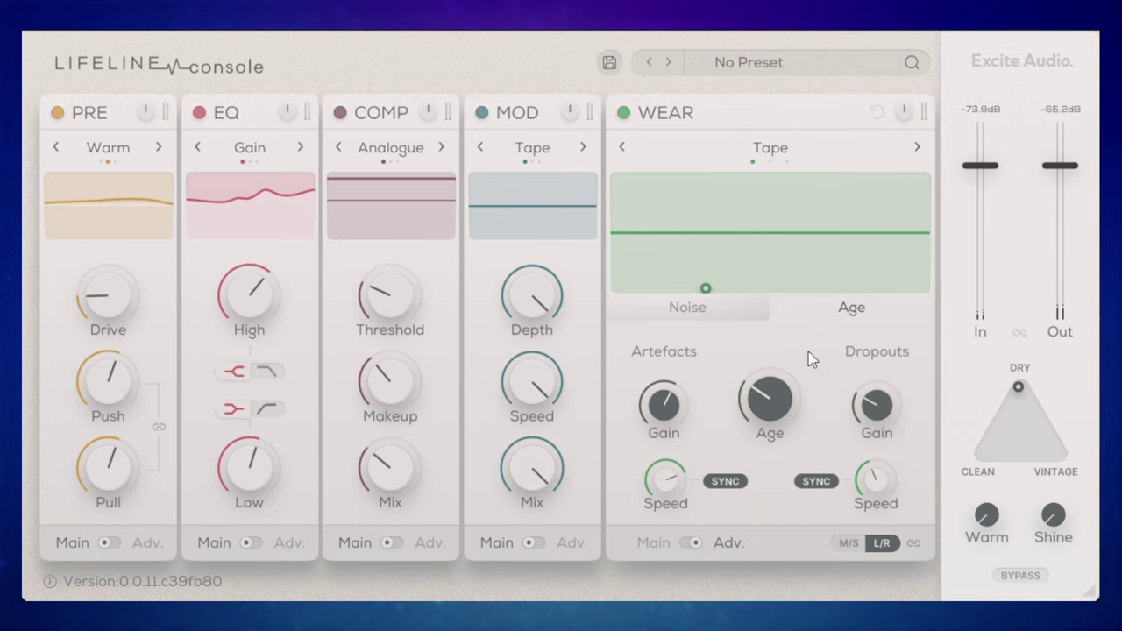
click(714, 309)
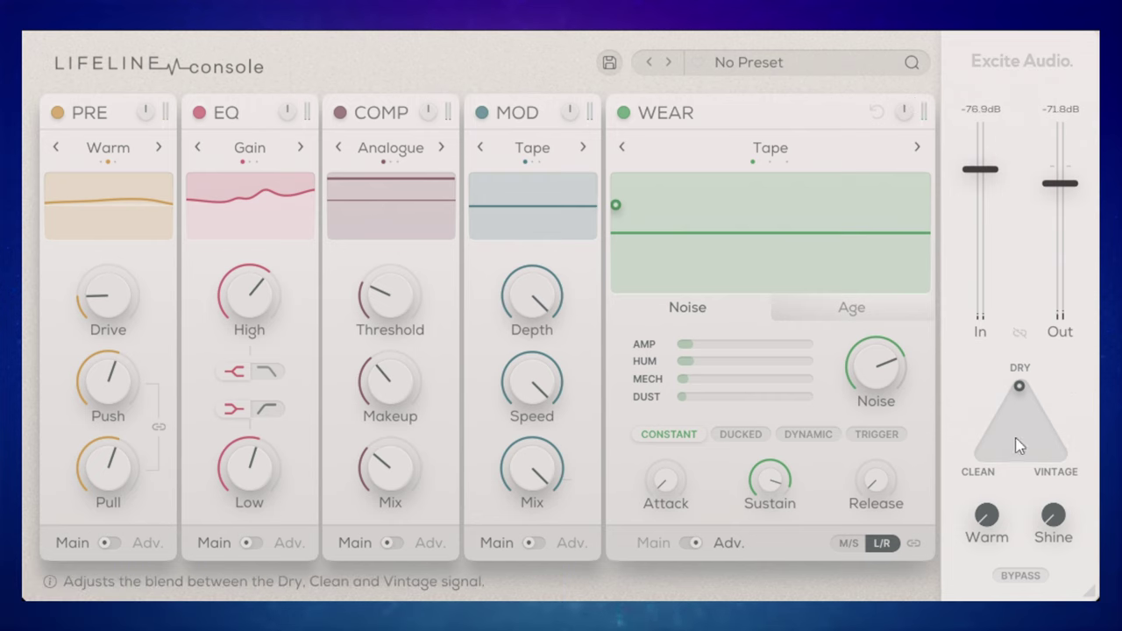
Step: Move the Dry/Clean/Vintage puck toward Vintage, set Warm to about 14 and Shine to about 42
mouse_move(1020, 387)
mouse_down()
mouse_move(992, 457)
mouse_move(1026, 458)
mouse_move(1041, 445)
mouse_move(1020, 385)
mouse_up()
mouse_move(989, 520)
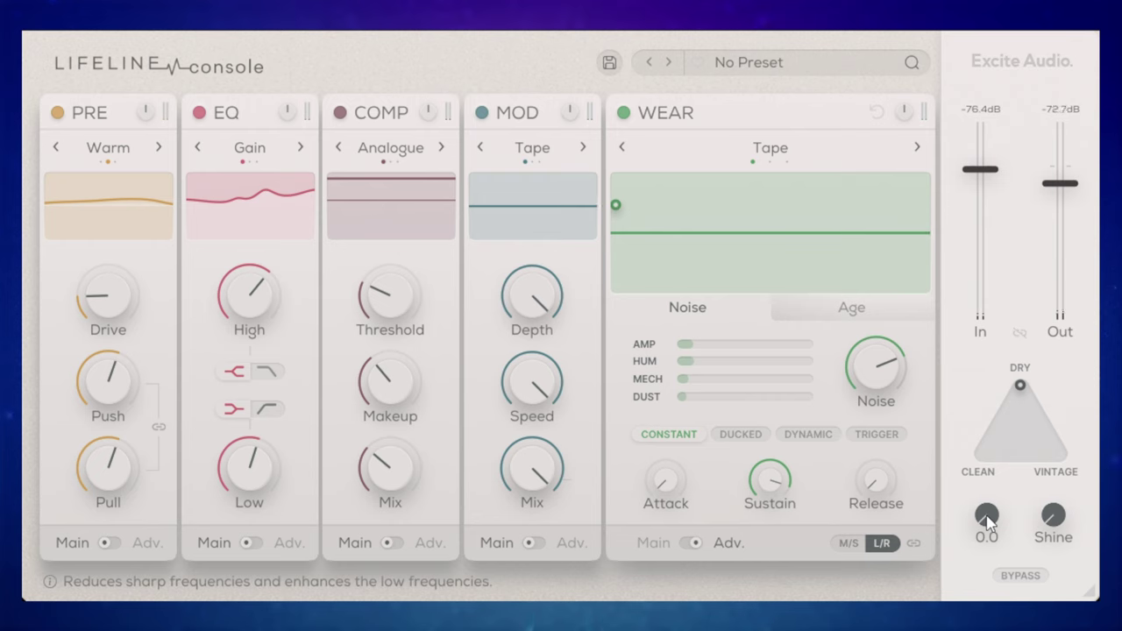
drag(989, 521, 1049, 472)
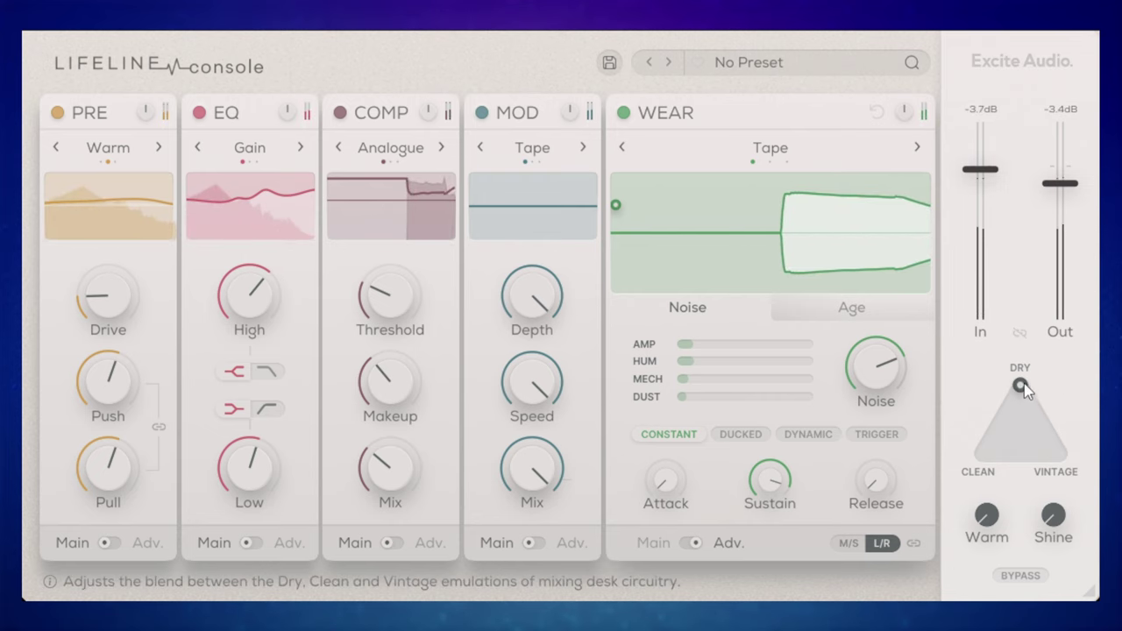
drag(1025, 394, 1048, 449)
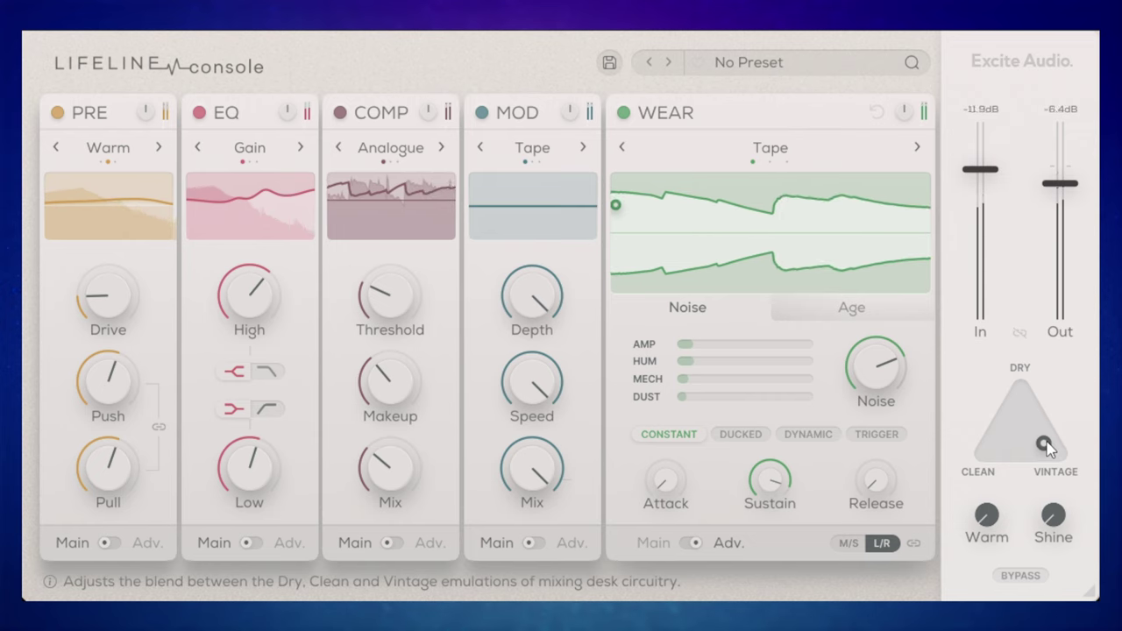
drag(995, 526, 993, 391)
drag(1053, 516, 1050, 364)
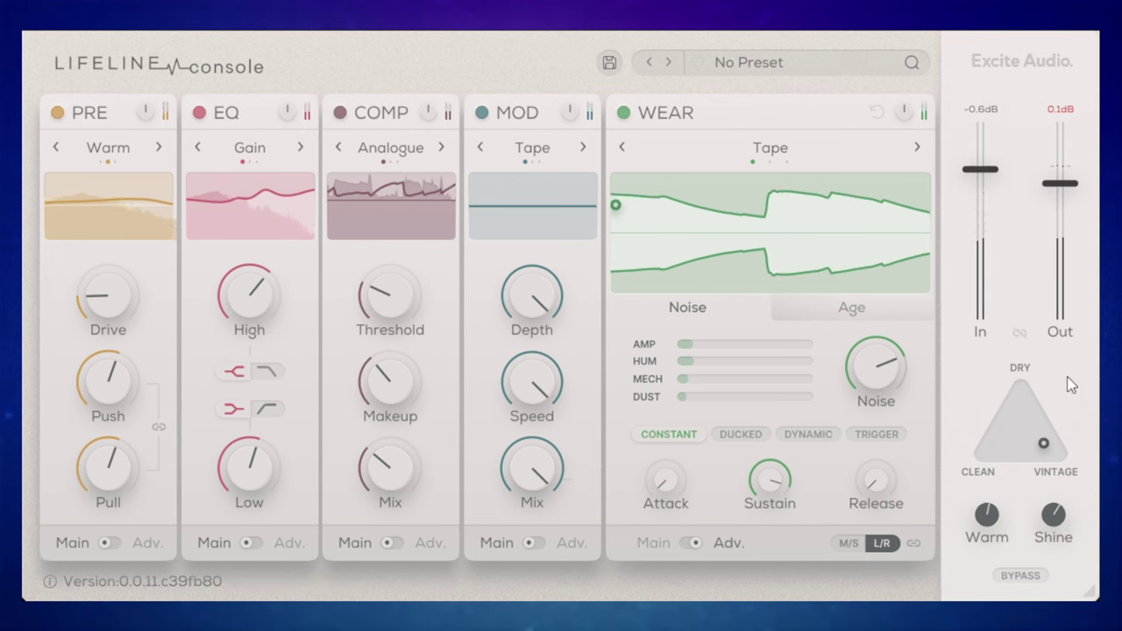